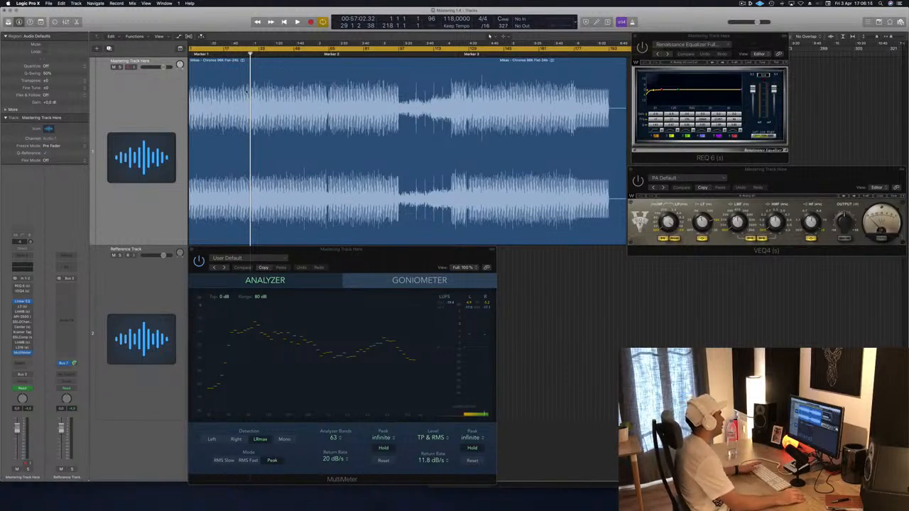
Step: Listen to the unprocessed mastering track around Marker 1 and Marker 2 while watching the MultiMeter, then stop playback
key("space")
left_click(149, 92)
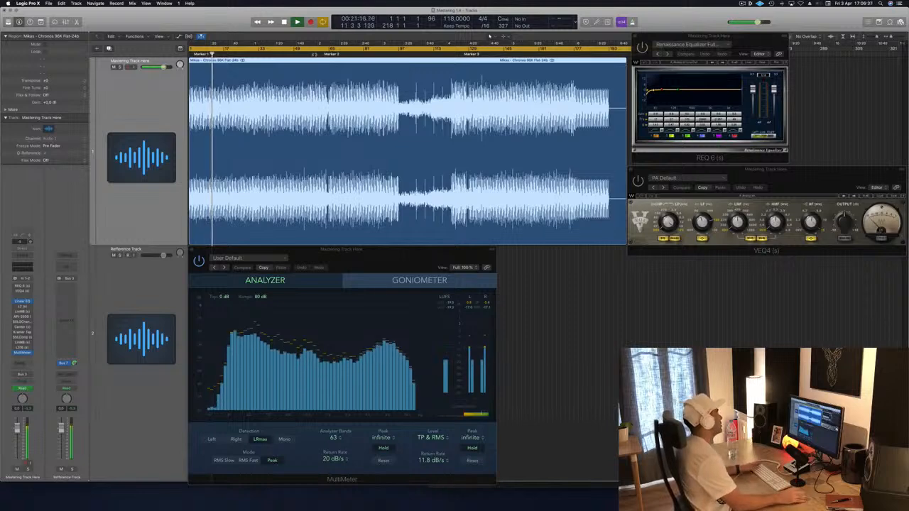
left_click(328, 54)
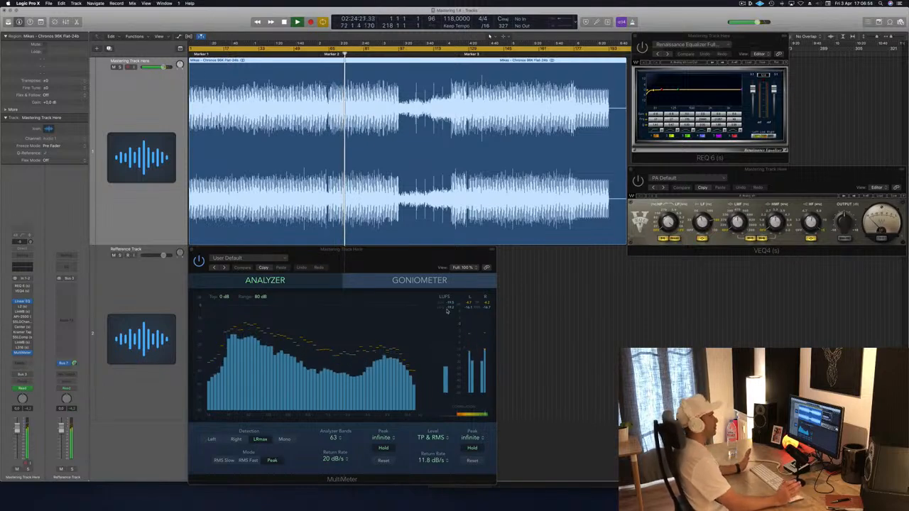
left_click(406, 258)
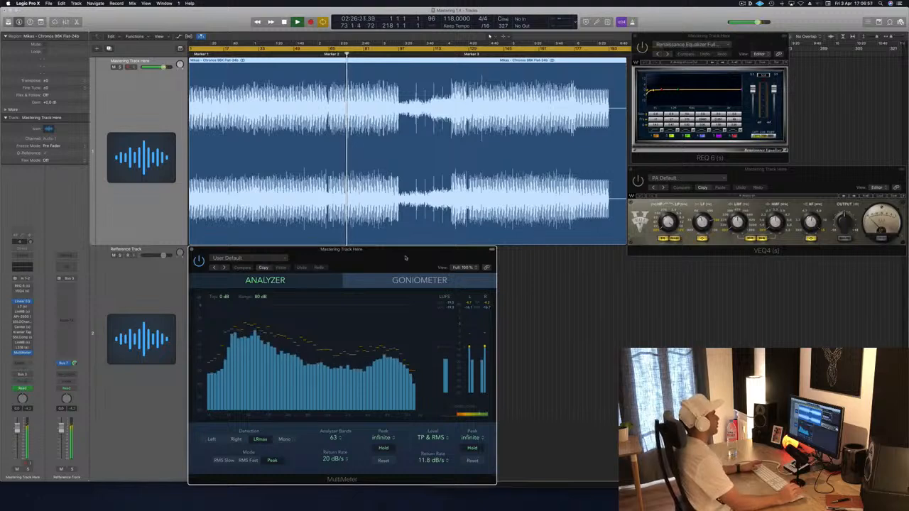
left_click(166, 119)
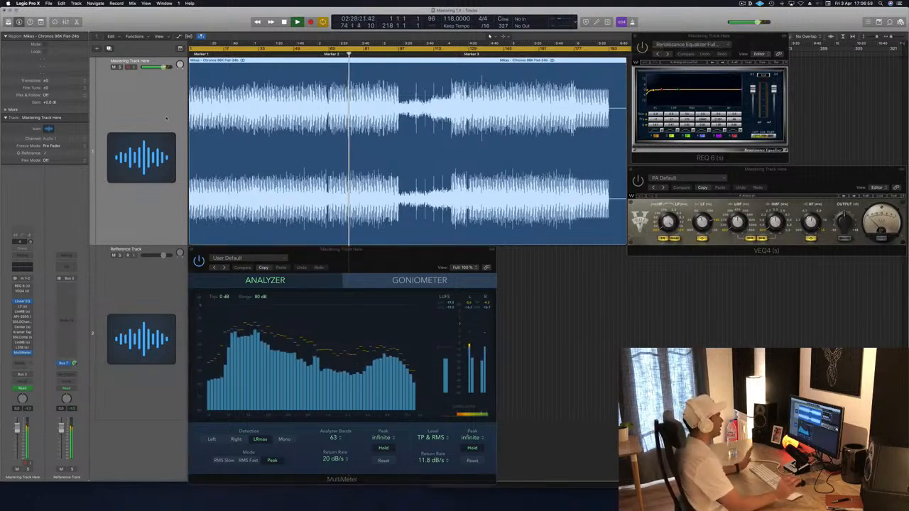
left_click(746, 42)
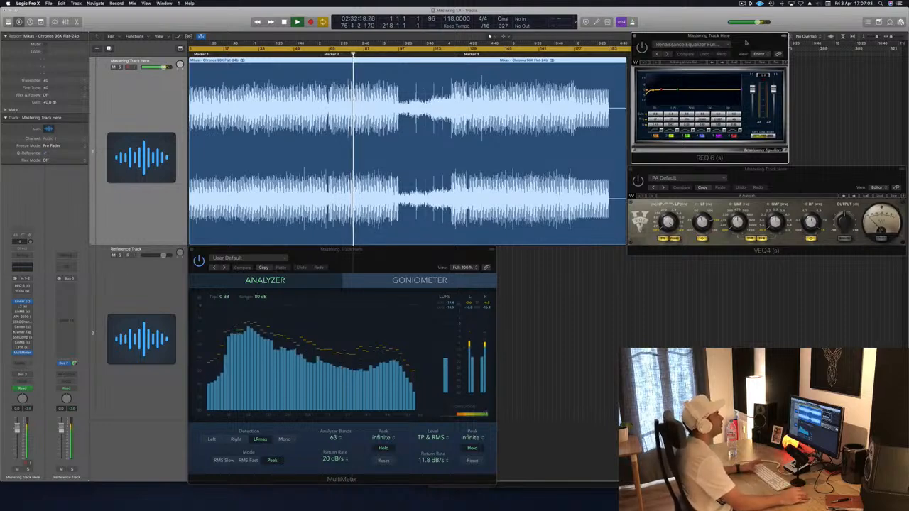
key("space")
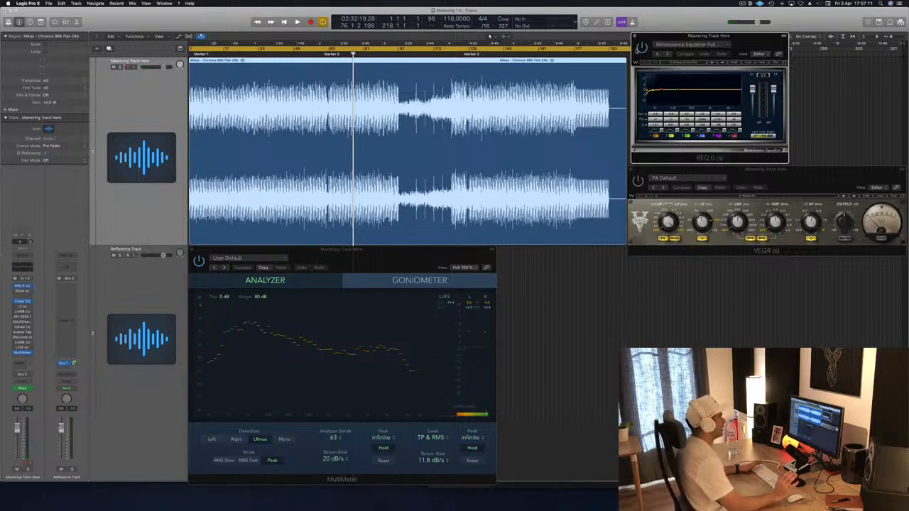
Step: Trim the REQ 6 output gain while auditioning the track from the beginning, the section before the breakdown and the drop before Marker 3
key("Return")
key("space")
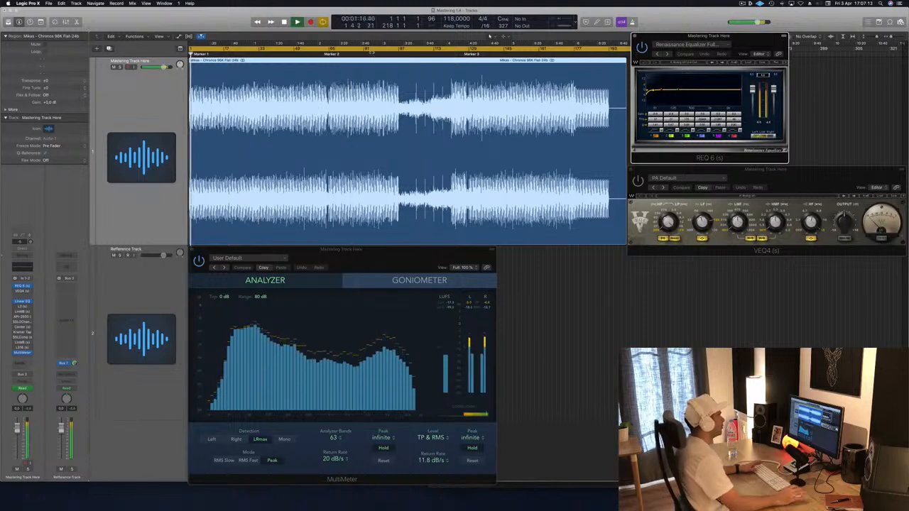
left_click(372, 52)
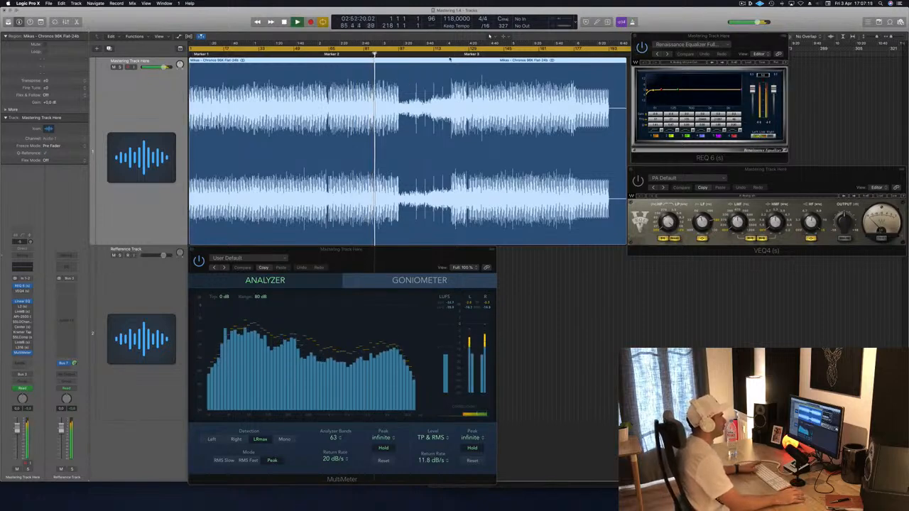
left_click(451, 53)
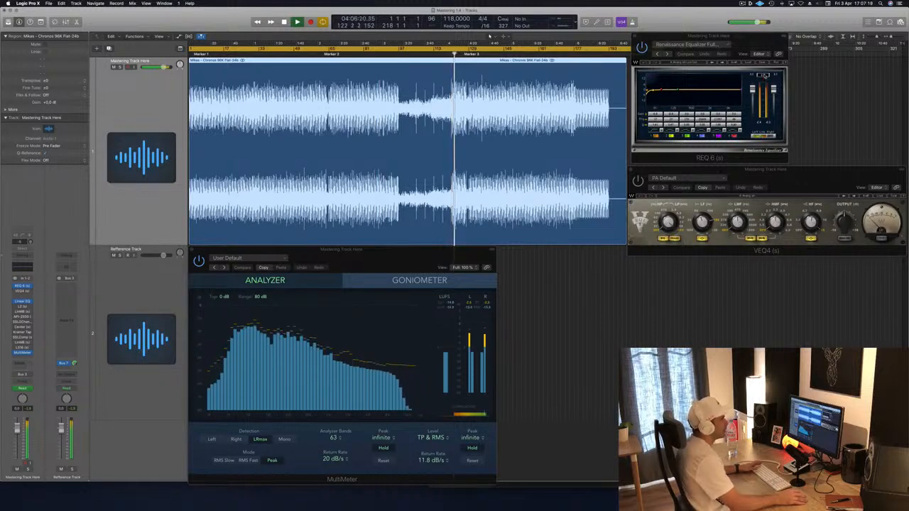
left_click(762, 74)
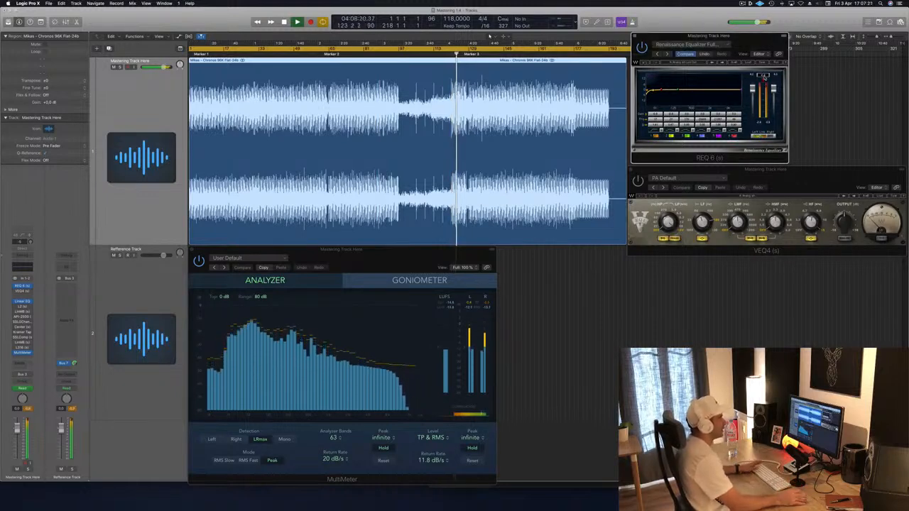
left_click(379, 52)
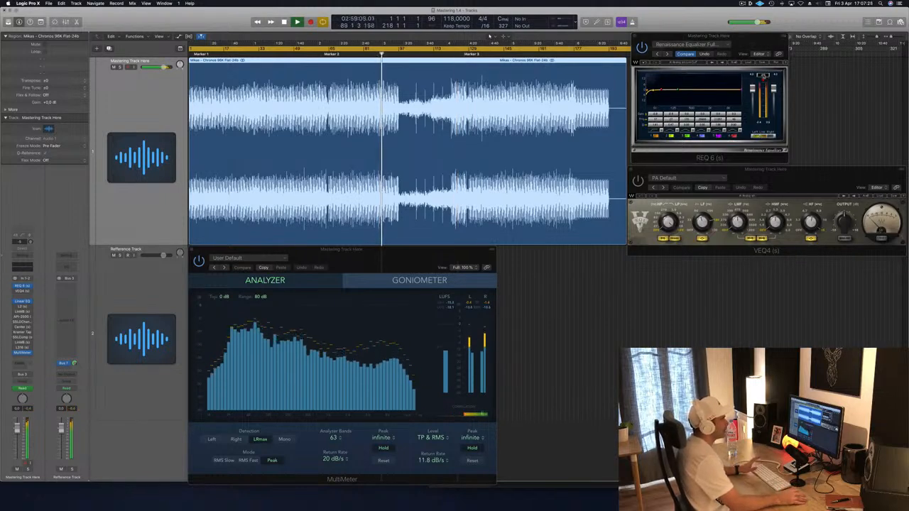
left_click(764, 76)
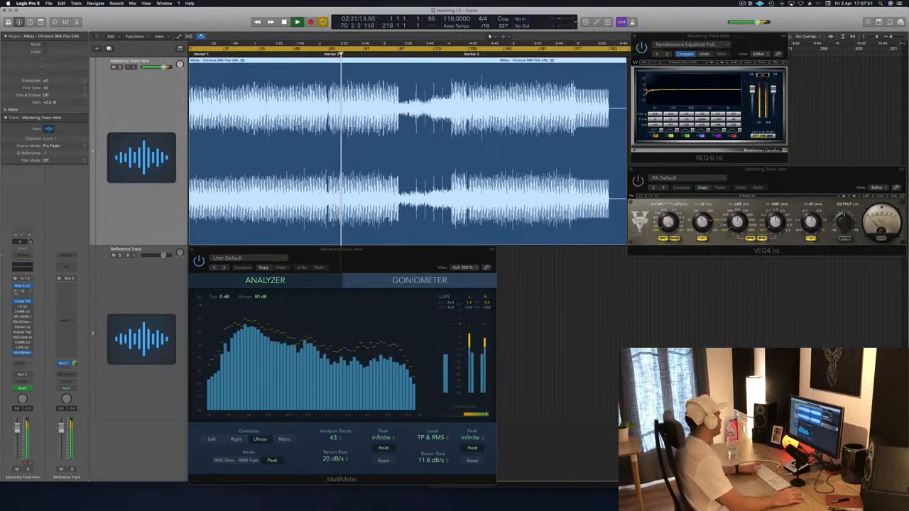
Step: Bring up the activated VEQ4 equalizer, toggle the switch under its VU meter and place its window directly beneath REQ 6
left_click(20, 293)
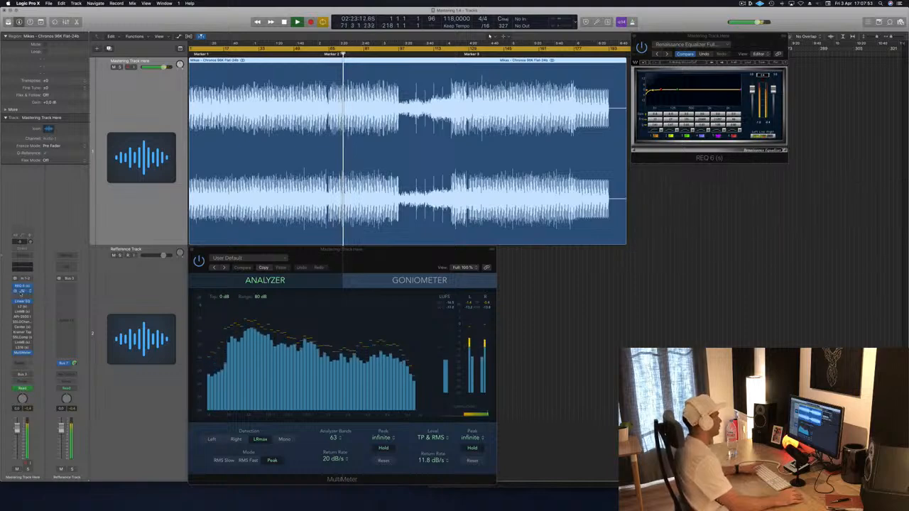
left_click(21, 293)
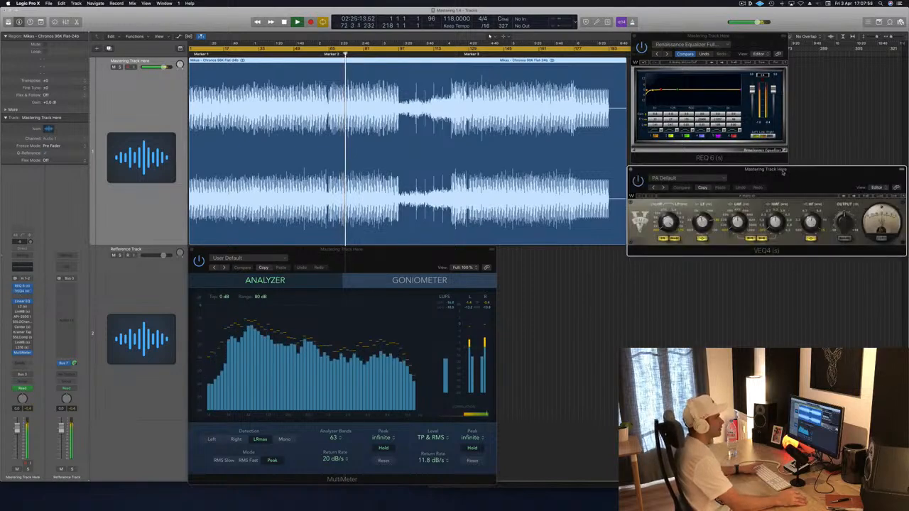
mouse_move(783, 172)
left_mouse_down()
mouse_move(714, 154)
mouse_move(740, 127)
mouse_move(780, 164)
mouse_move(770, 171)
left_mouse_up()
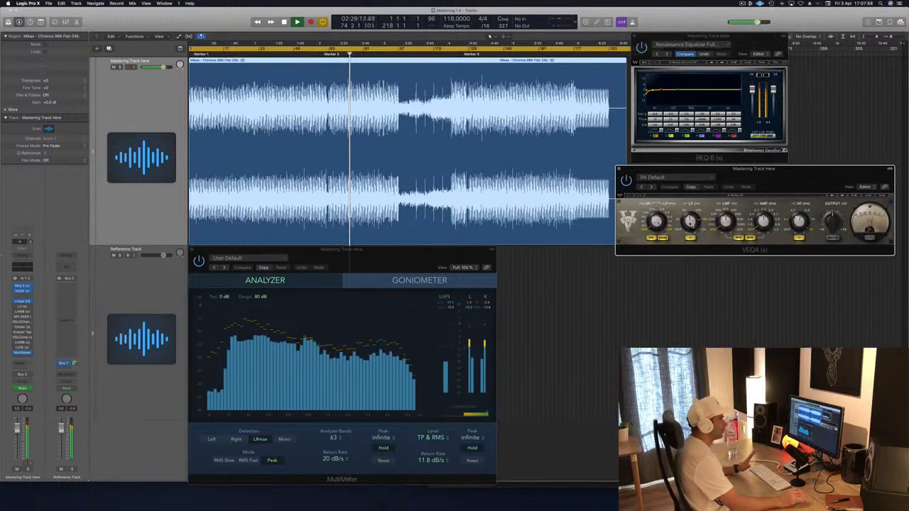
left_click(871, 239)
left_click_drag(856, 168, 817, 185)
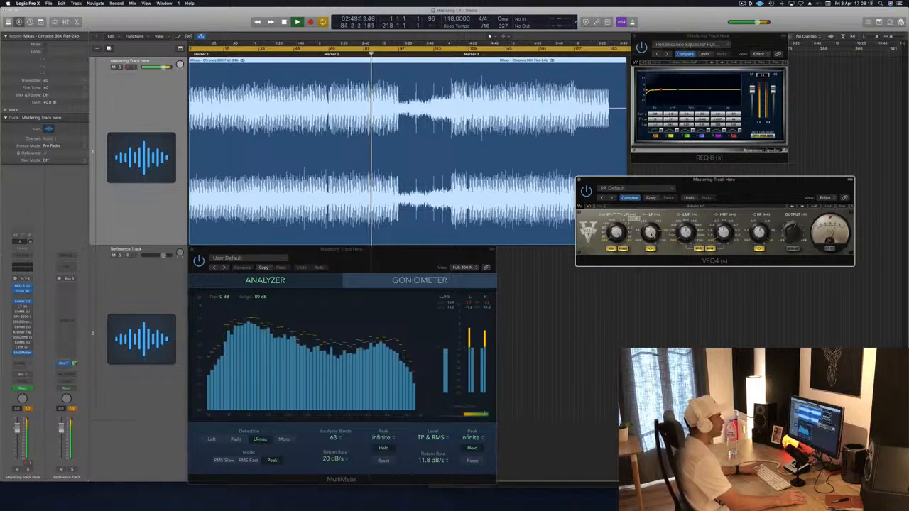
left_click_drag(741, 191, 719, 185)
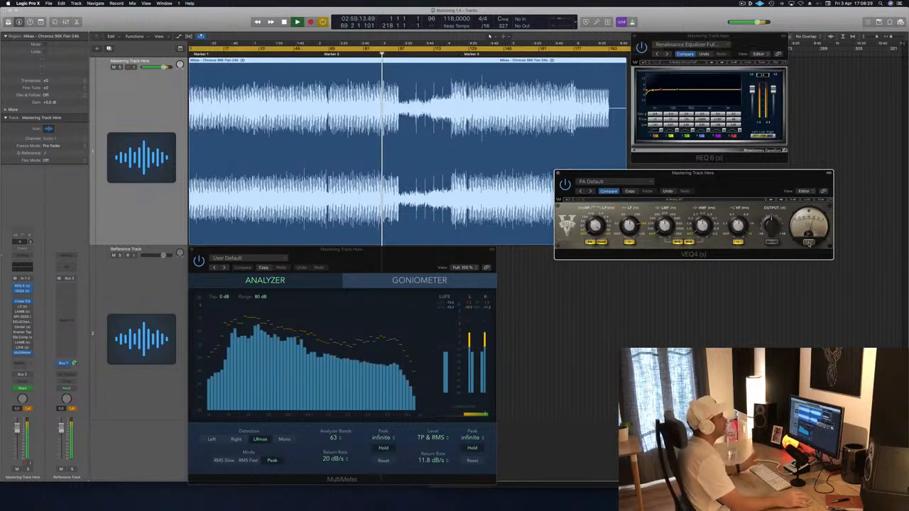
left_click_drag(796, 181, 838, 187)
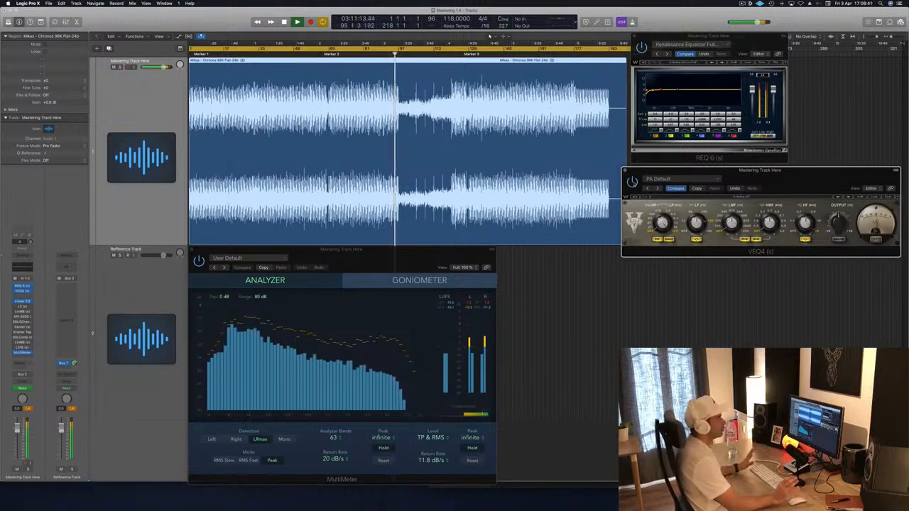
Step: Set the cycle range from bar 66 to bar 97 and play the mastering track over that loop
key("space")
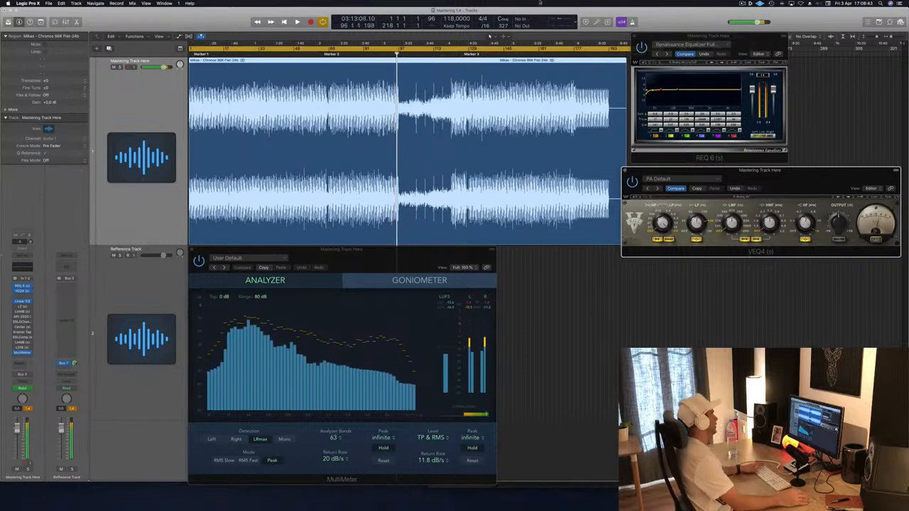
left_click_drag(331, 49, 398, 52)
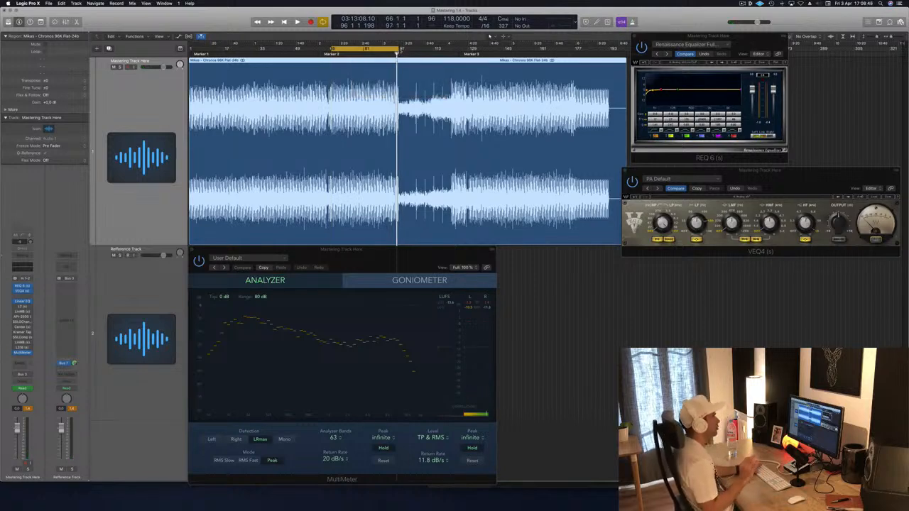
key("space")
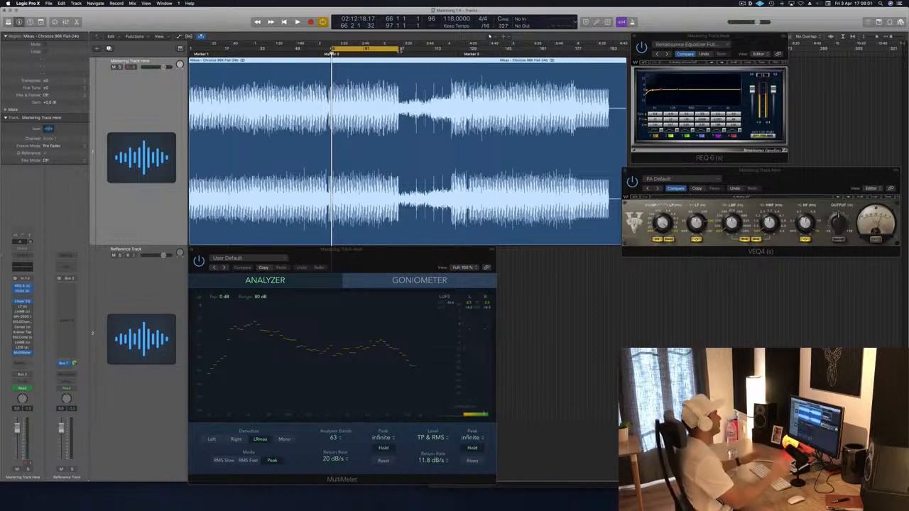
key("space")
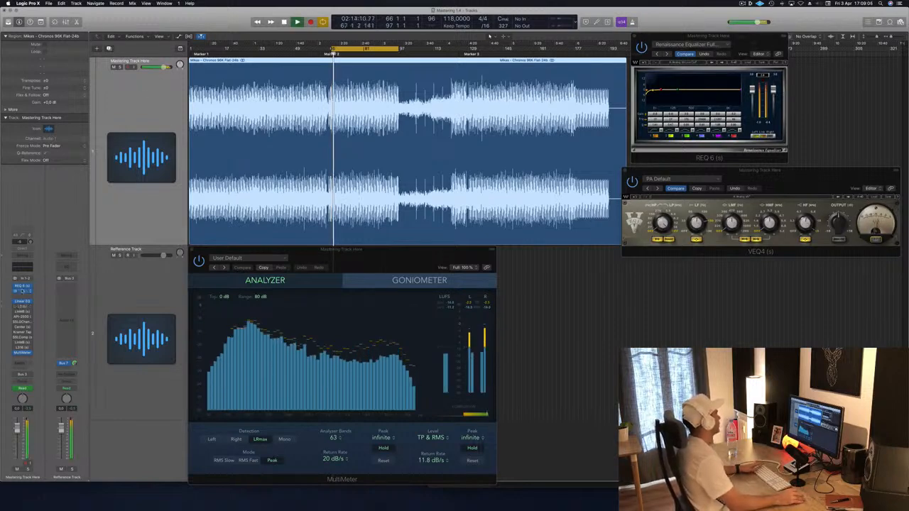
Step: Open the mastering track's Linear Phase EQ, examine its spectrum curve during loop playback and close it again
left_click(22, 302)
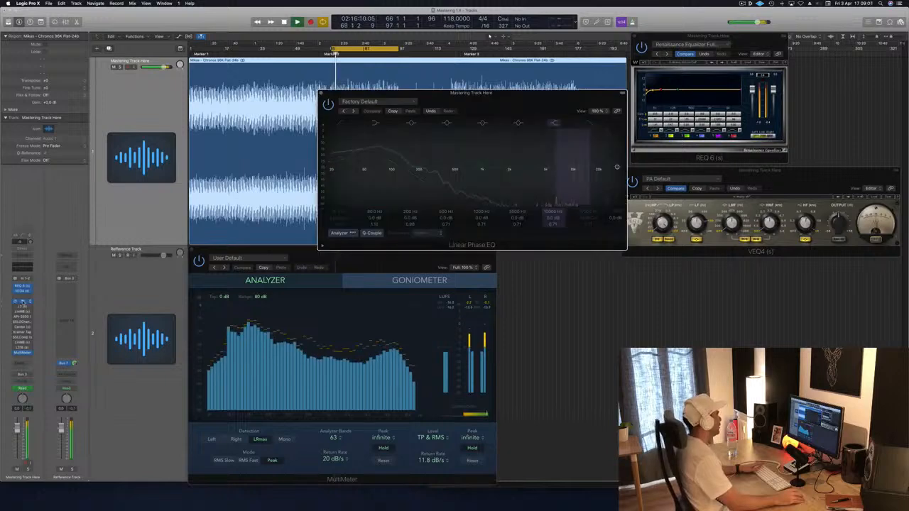
left_click_drag(491, 93, 488, 121)
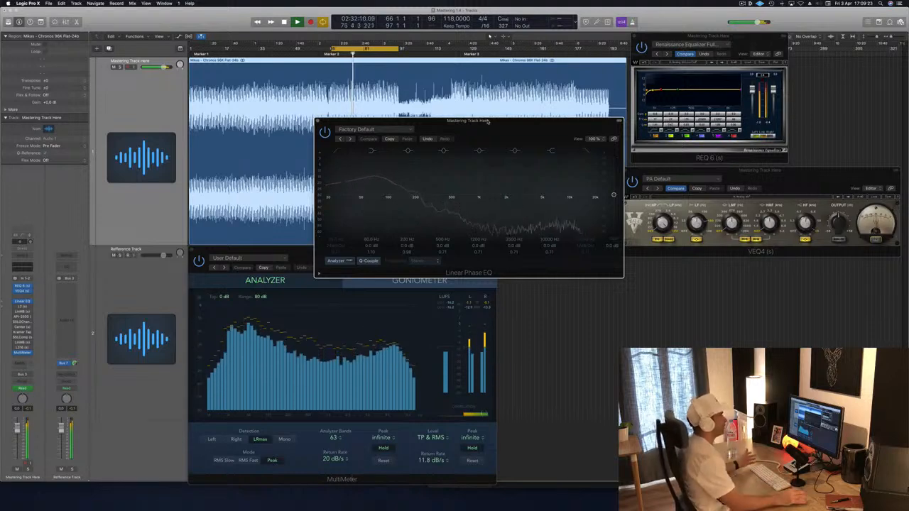
left_click_drag(492, 125, 496, 135)
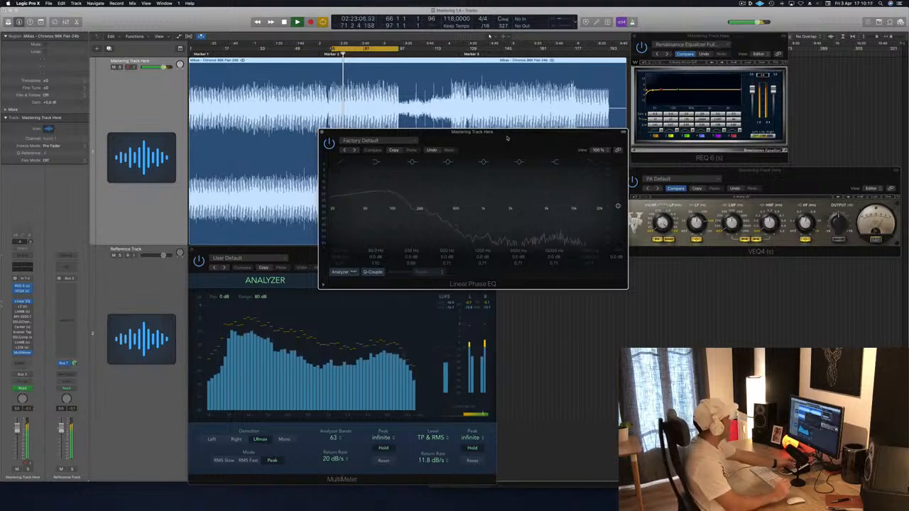
left_click_drag(507, 138, 539, 86)
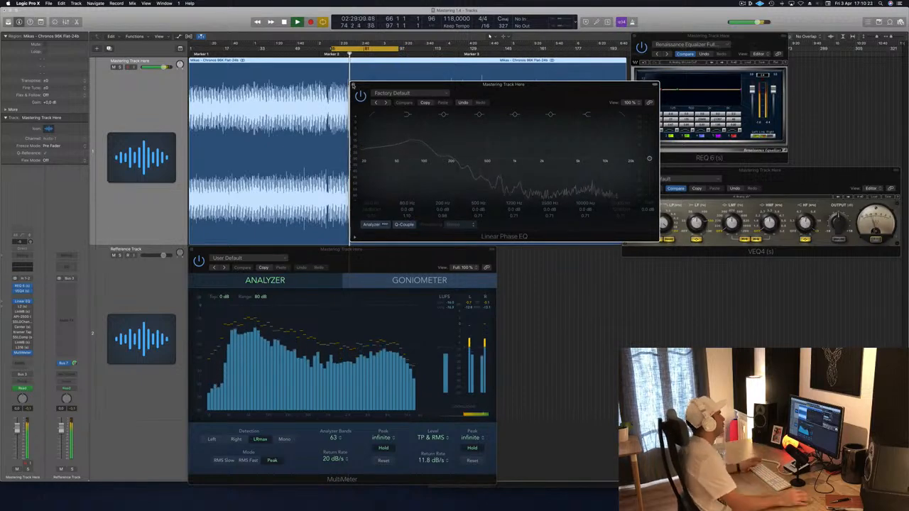
left_click(352, 85)
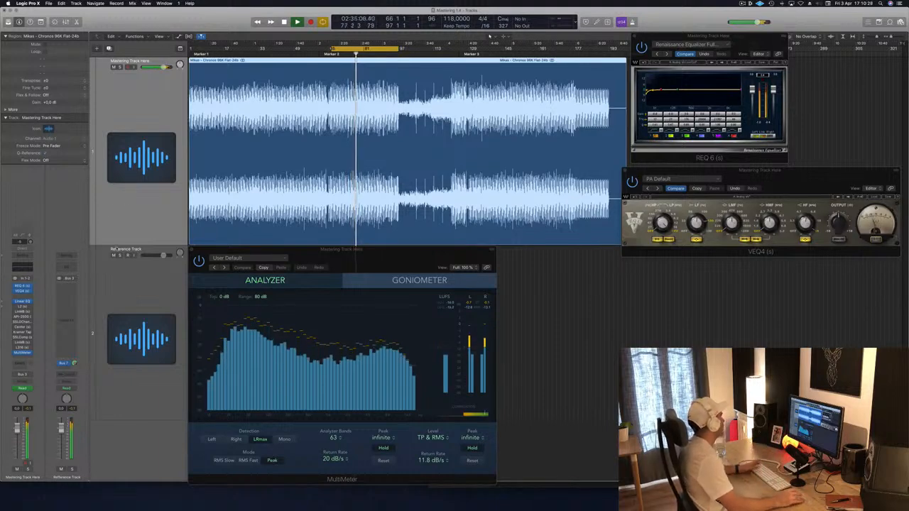
Step: Open the L2 Ultramaximizer on the mastering track and place its window beneath VEQ4
left_click(22, 309)
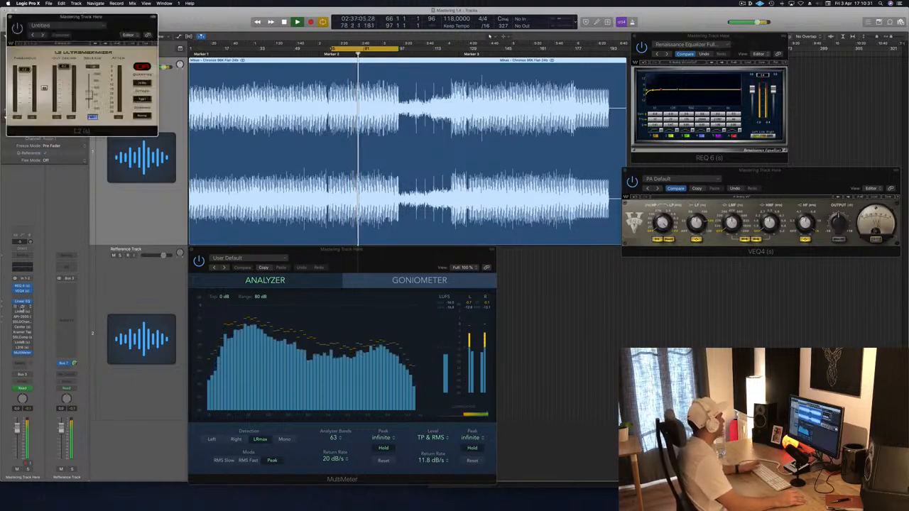
left_click_drag(120, 25, 742, 267)
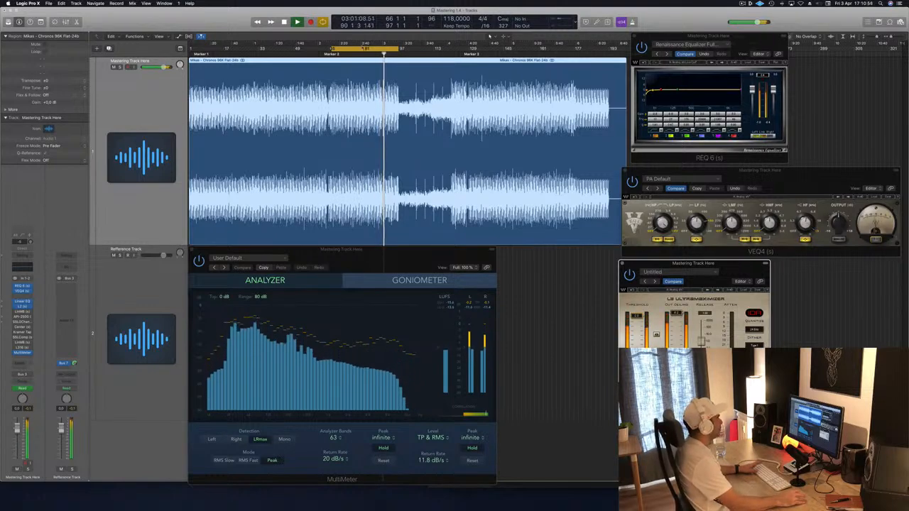
Step: Extend the cycle range back to start at bar 33 and bring the L2 Ultramaximizer window into focus during playback
left_click(296, 51)
left_click(278, 54)
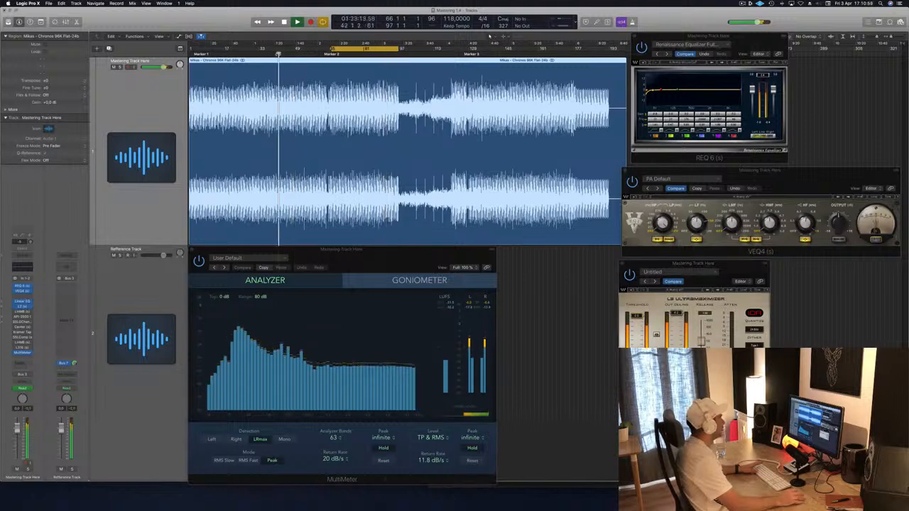
left_click_drag(331, 49, 272, 49)
key("space")
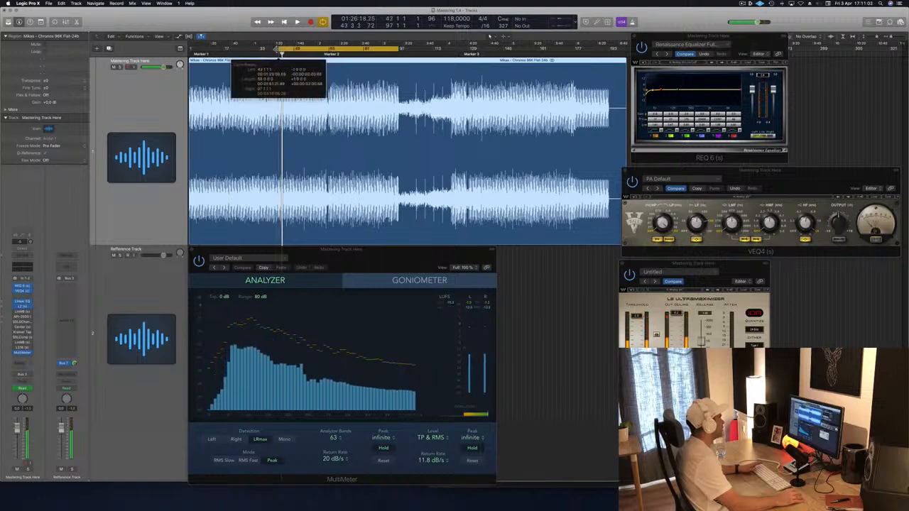
key("space")
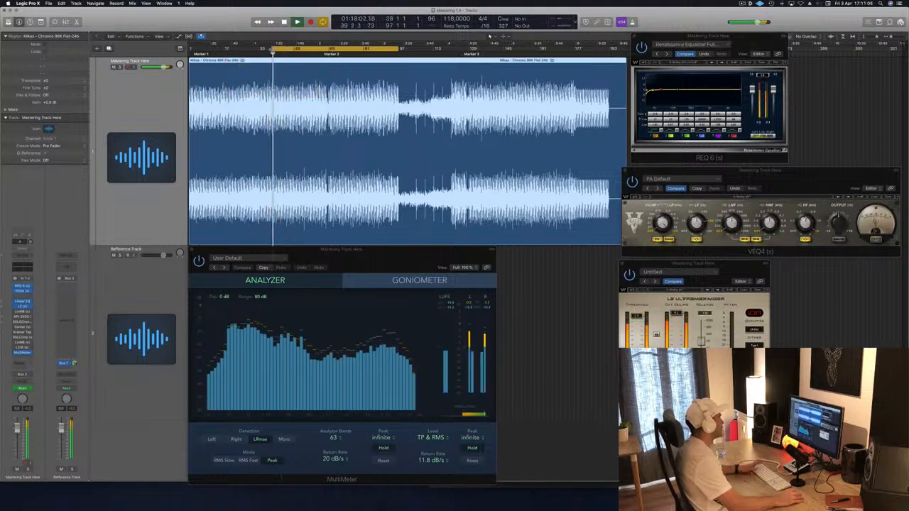
left_click_drag(272, 49, 242, 52)
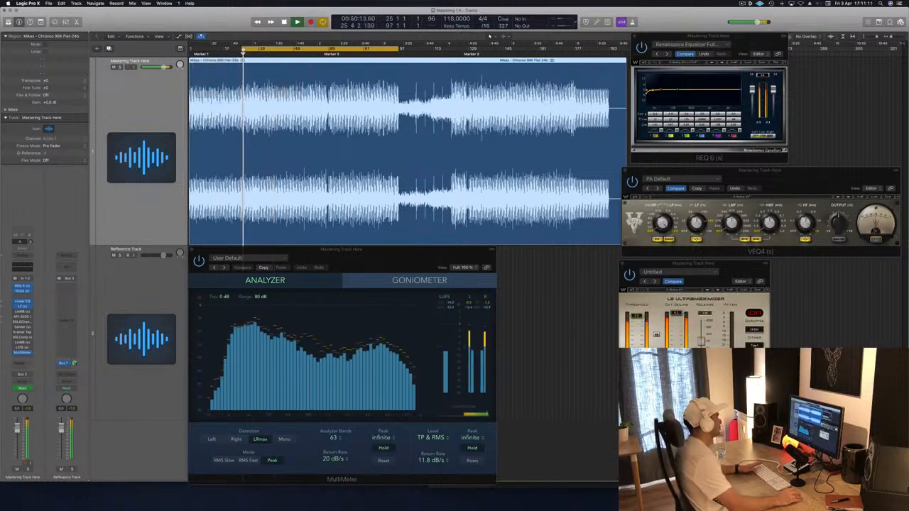
left_click_drag(243, 51, 259, 51)
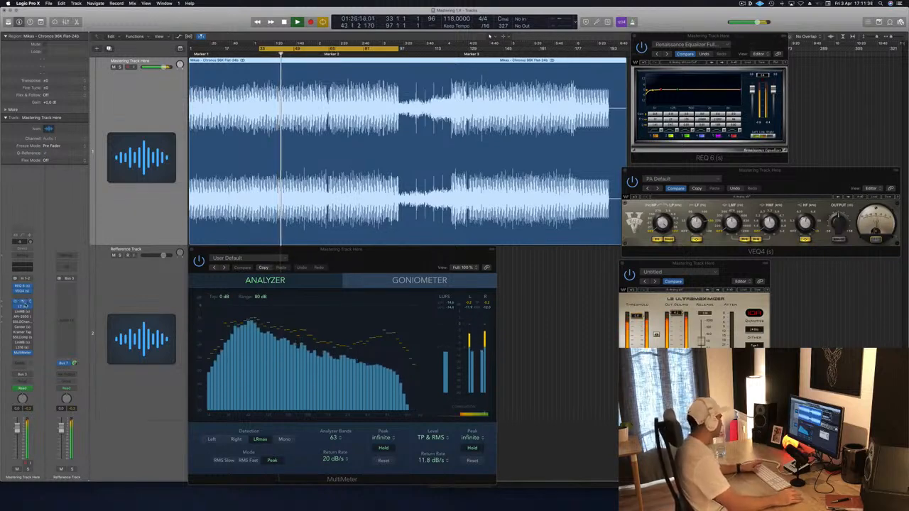
left_click(743, 275)
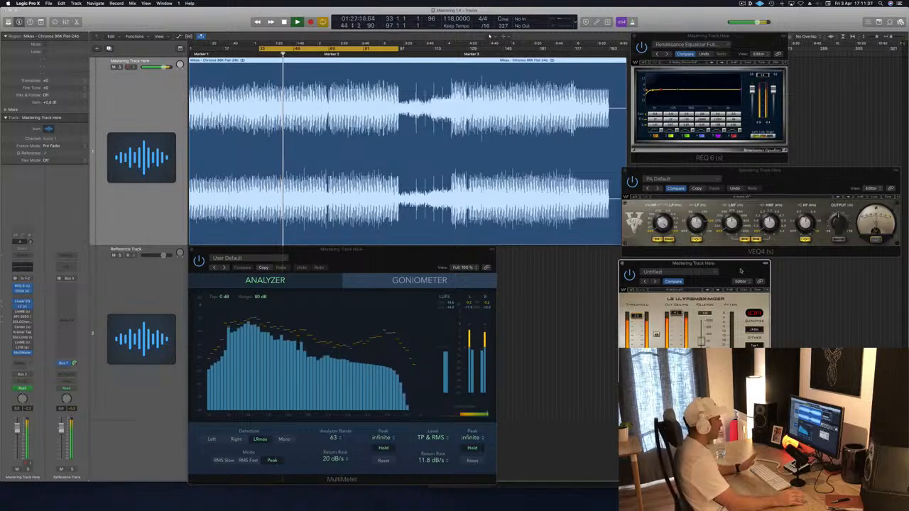
Step: Open and enable the Linear Phase Multiband on the mastering track, placing its window beneath VEQ4 with the L2 window beside it
left_click(22, 311)
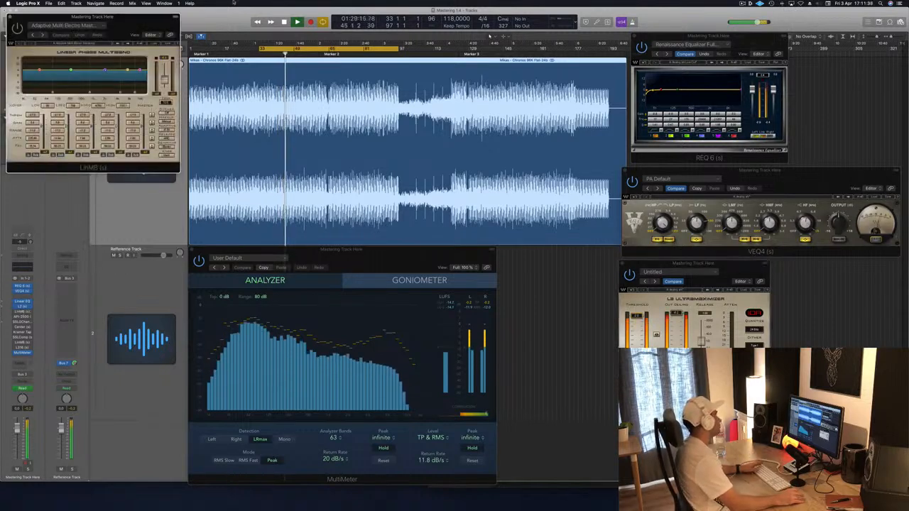
left_click_drag(115, 20, 734, 314)
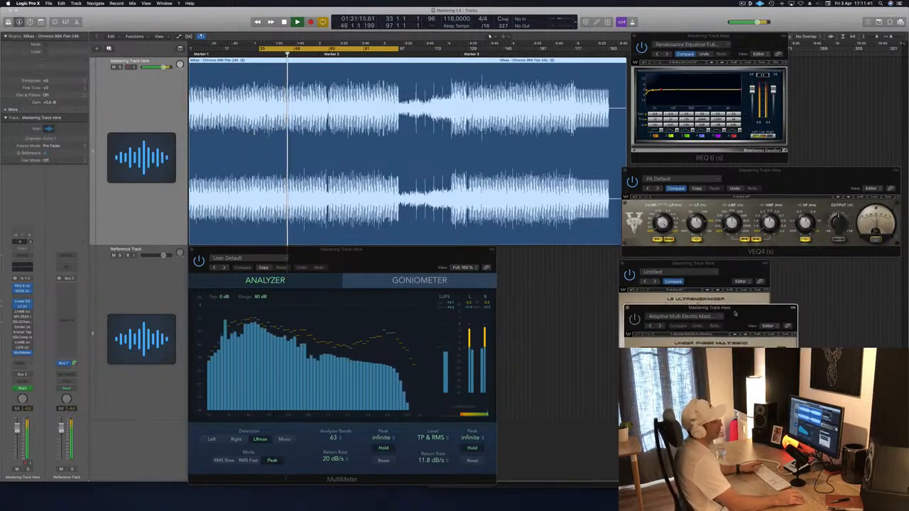
left_click_drag(726, 264, 572, 261)
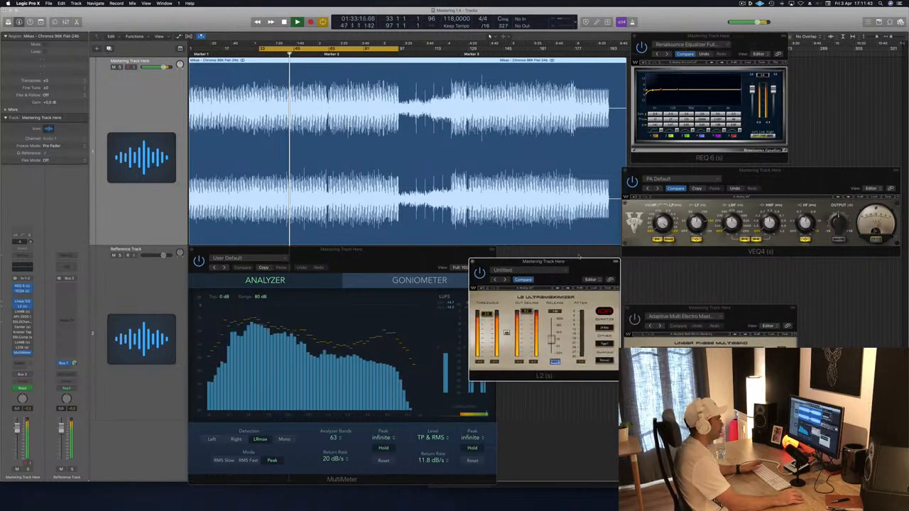
left_click_drag(739, 306, 741, 267)
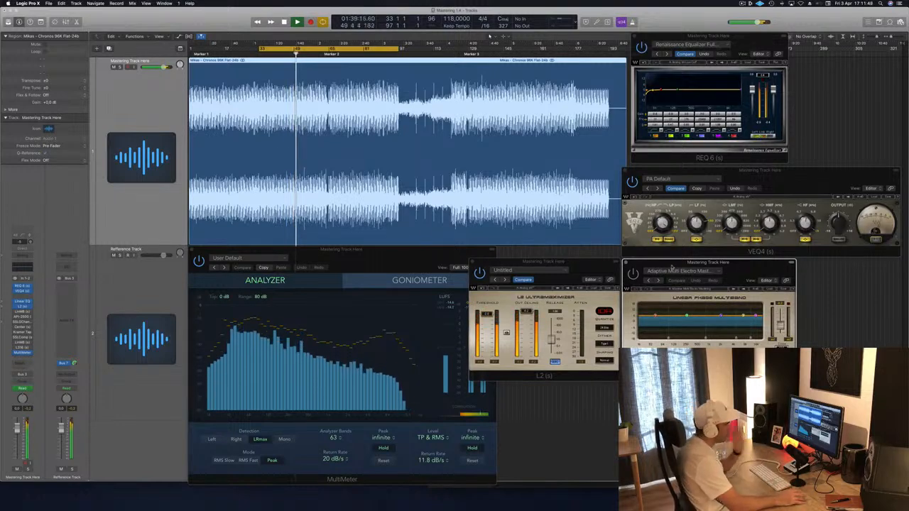
left_click(741, 268)
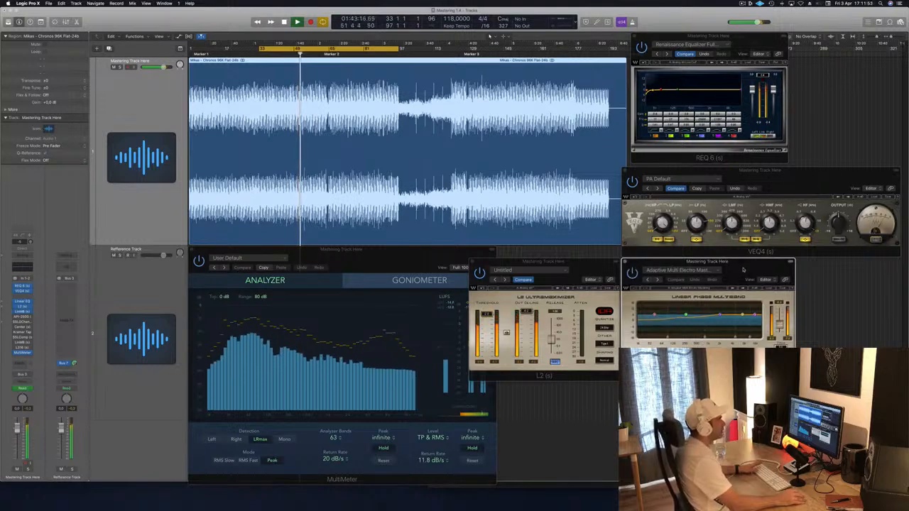
left_click_drag(742, 265, 743, 264)
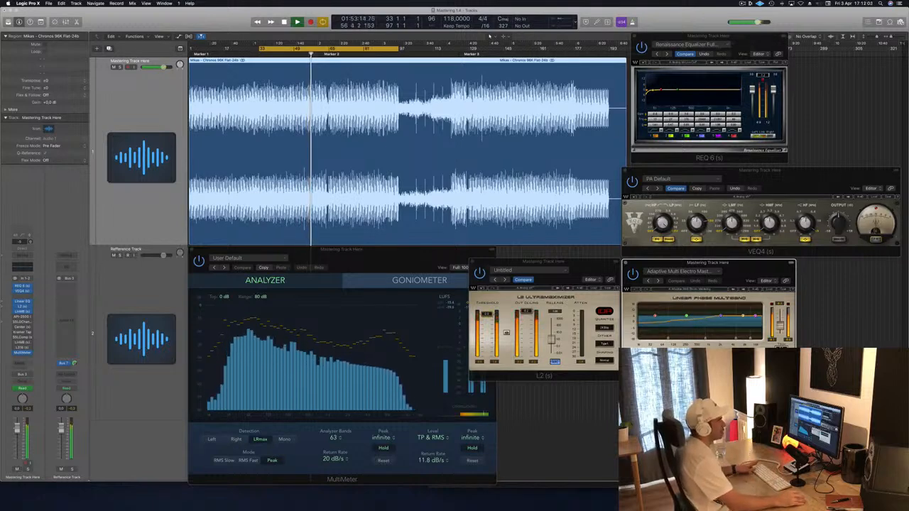
left_click_drag(755, 266, 759, 278)
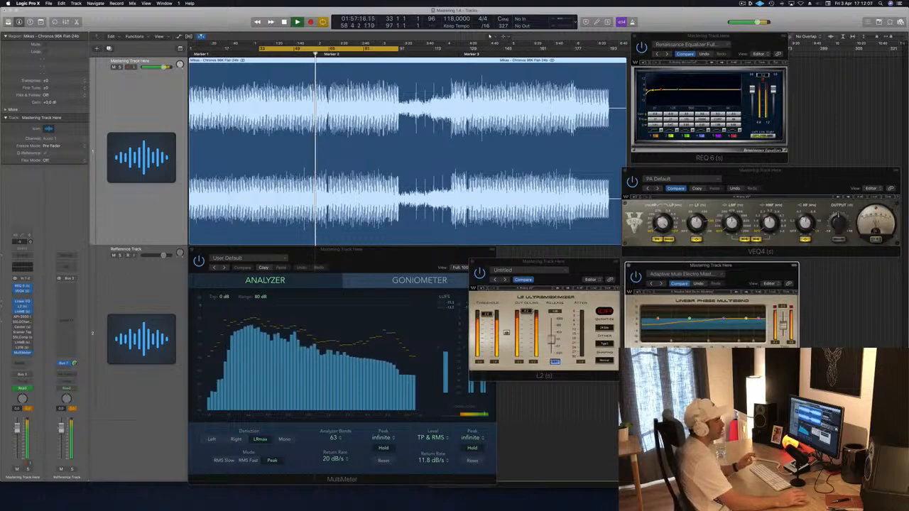
left_click_drag(734, 267, 734, 265)
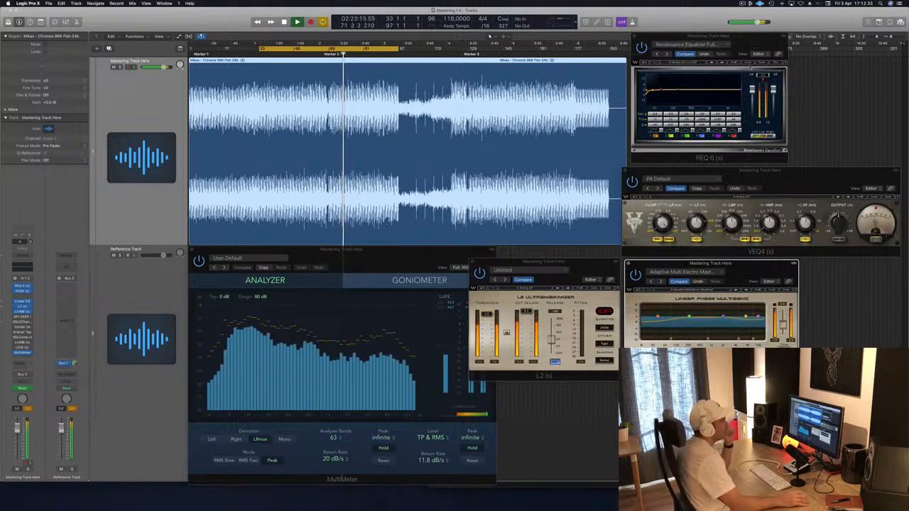
Step: Restart the loop from bar 33 and review the REQ 6, VEQ4 and Linear Phase Multiband windows during playback
left_click(766, 76)
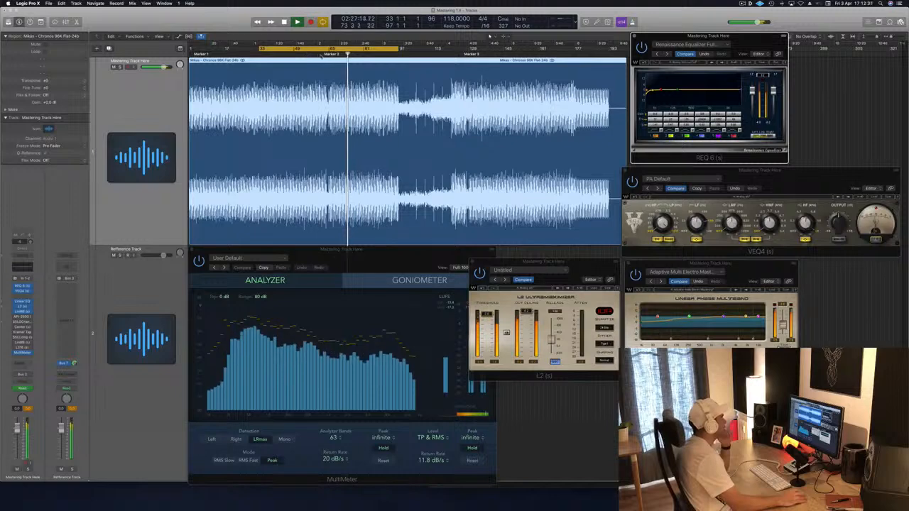
key("space")
key("space")
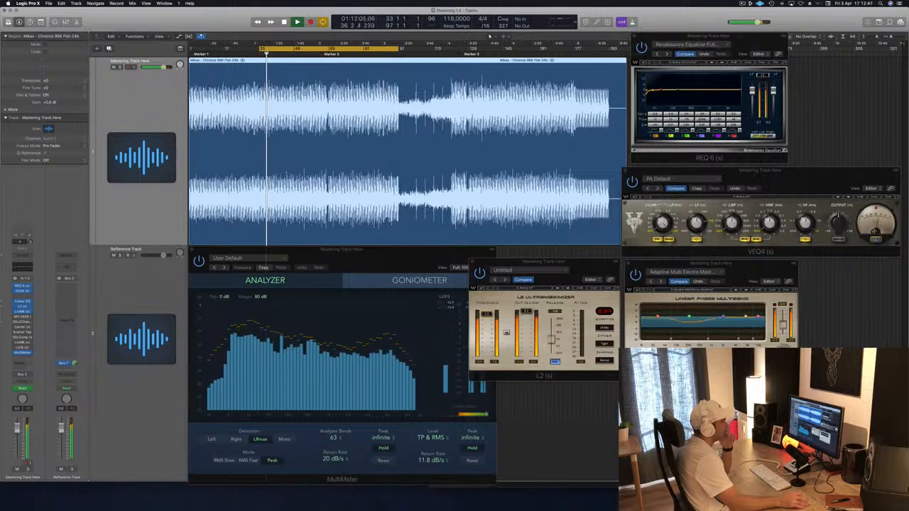
left_click(821, 181)
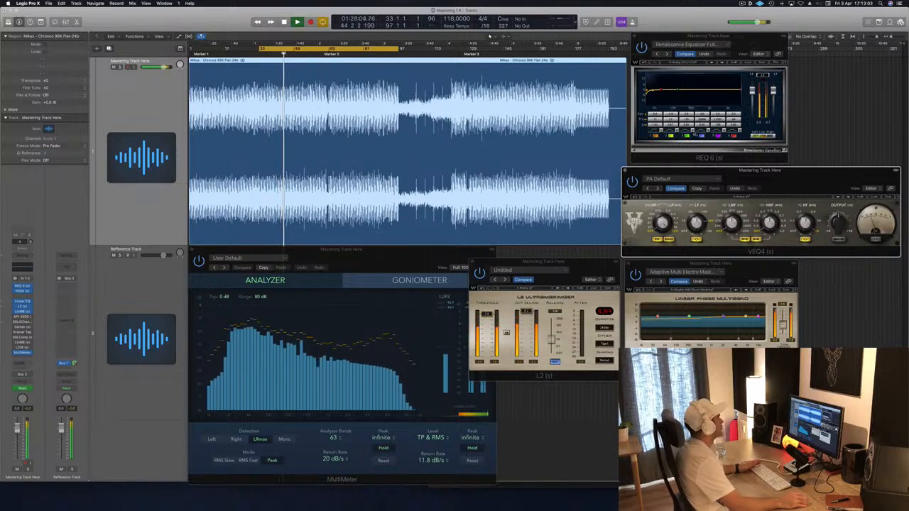
left_click(22, 311)
left_click(22, 311)
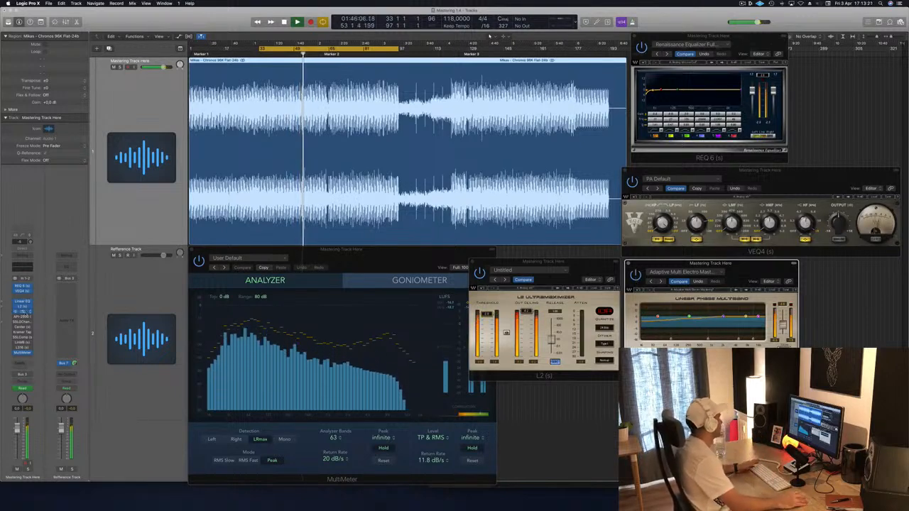
Step: Open and enable the API-2500 compressor on the mastering track and place its window over the lower part of the Linear Phase Multiband
left_click(23, 318)
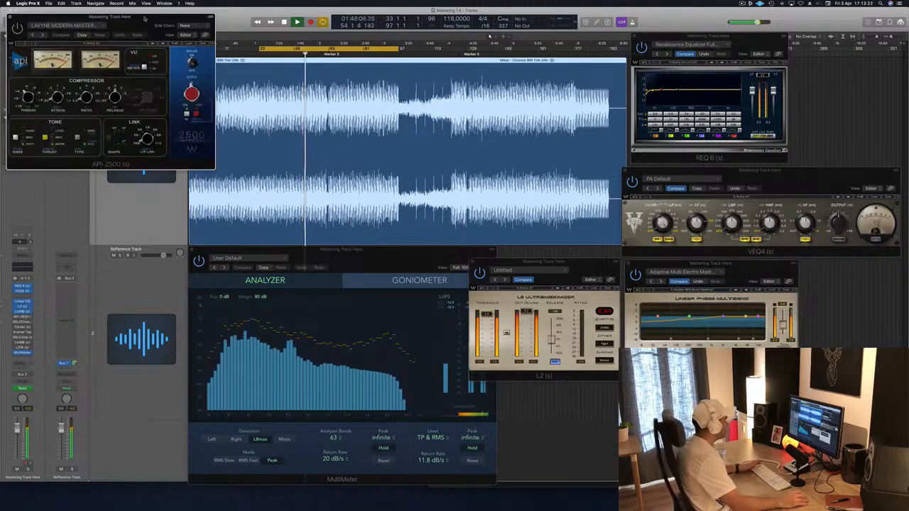
left_click_drag(145, 18, 636, 329)
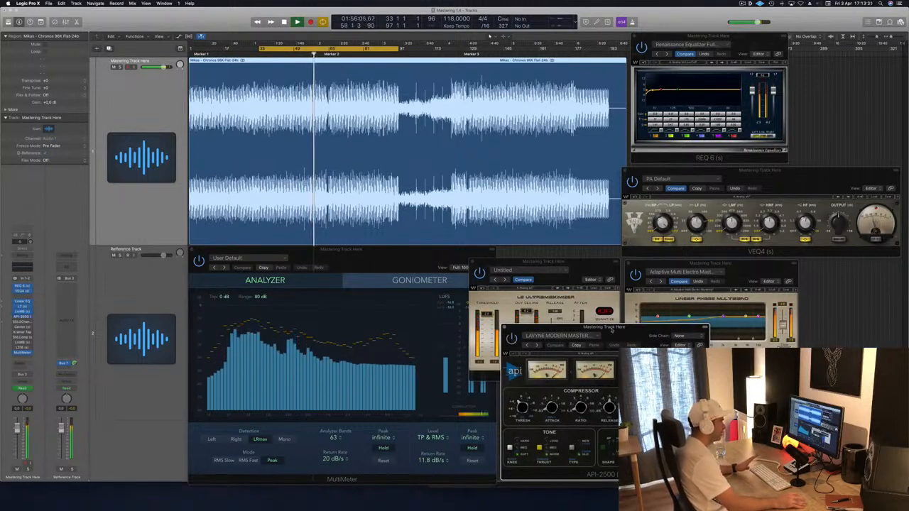
left_click_drag(632, 332, 638, 328)
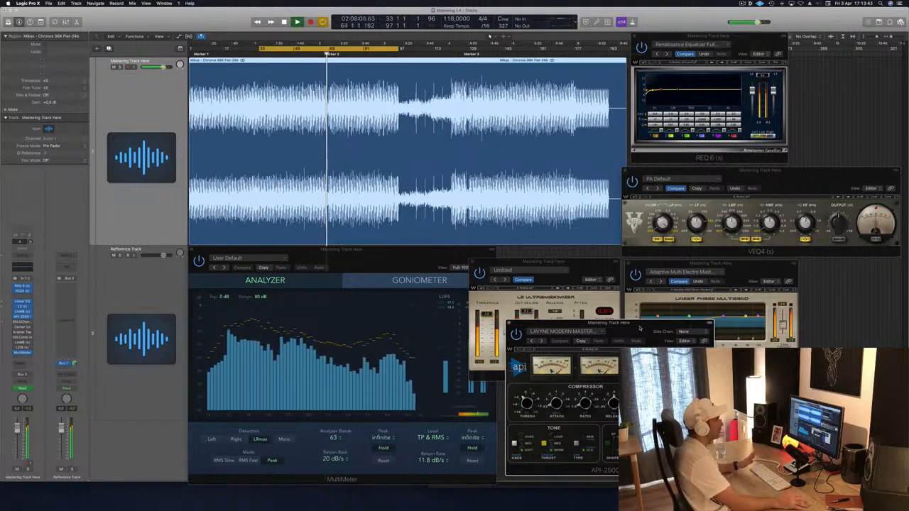
left_click_drag(641, 330, 787, 319)
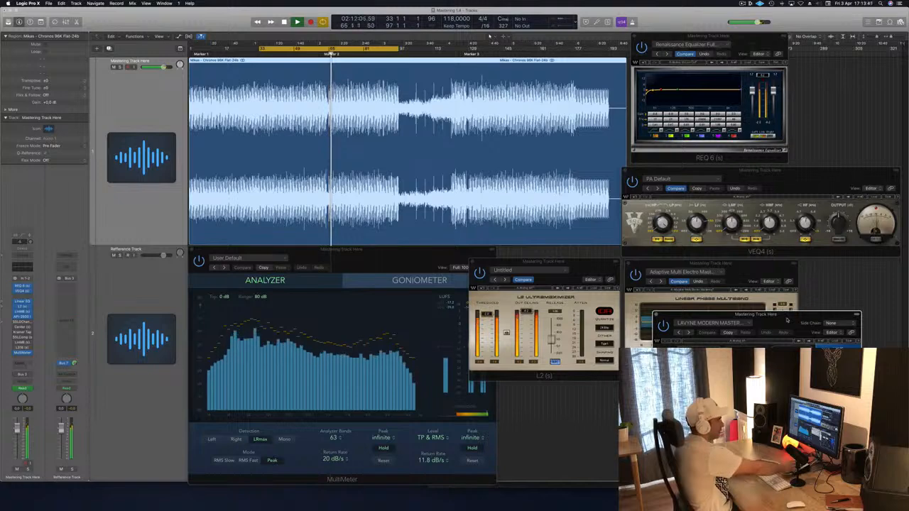
Step: Check the mastering track's levels on the MultiMeter and its channel meter with the API-2500 active
left_click(439, 255)
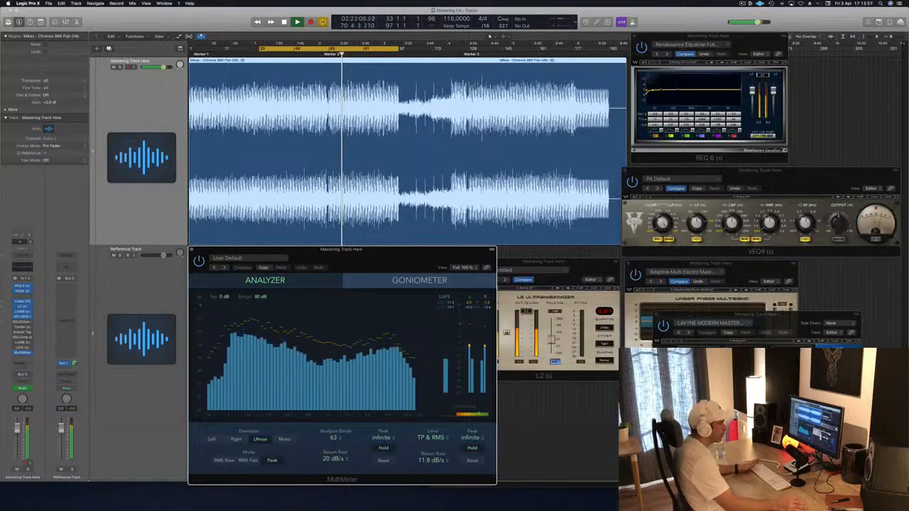
left_click(757, 405)
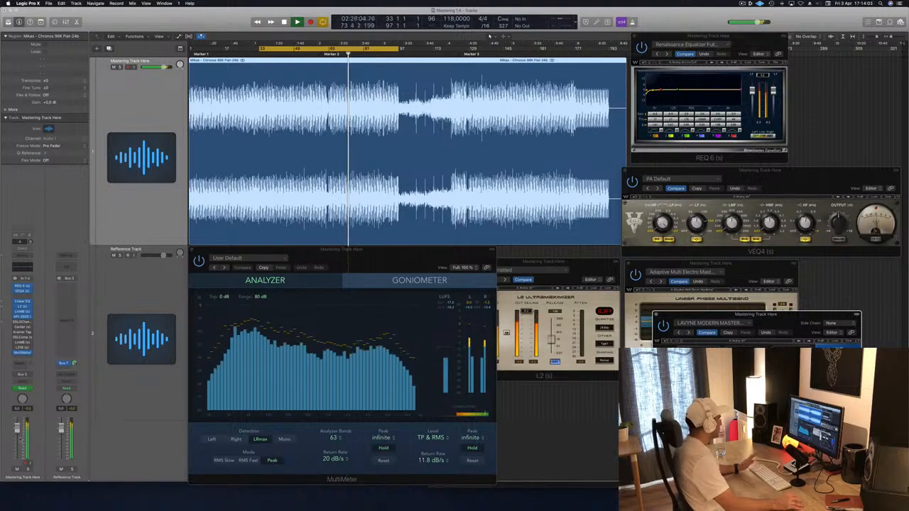
left_click(27, 429)
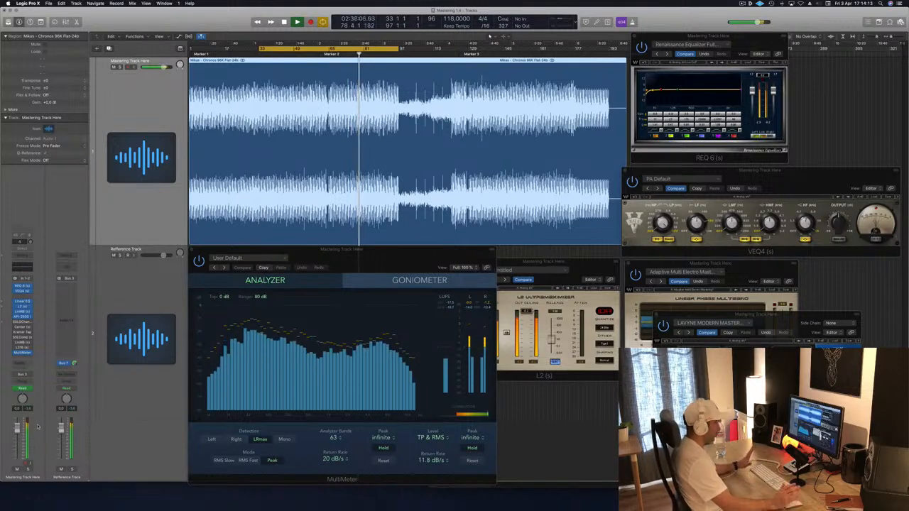
Step: Open the mastering track's SSLGChannel plug-in and move its window between the MultiMeter and VEQ4
left_click(24, 322)
left_click(63, 25)
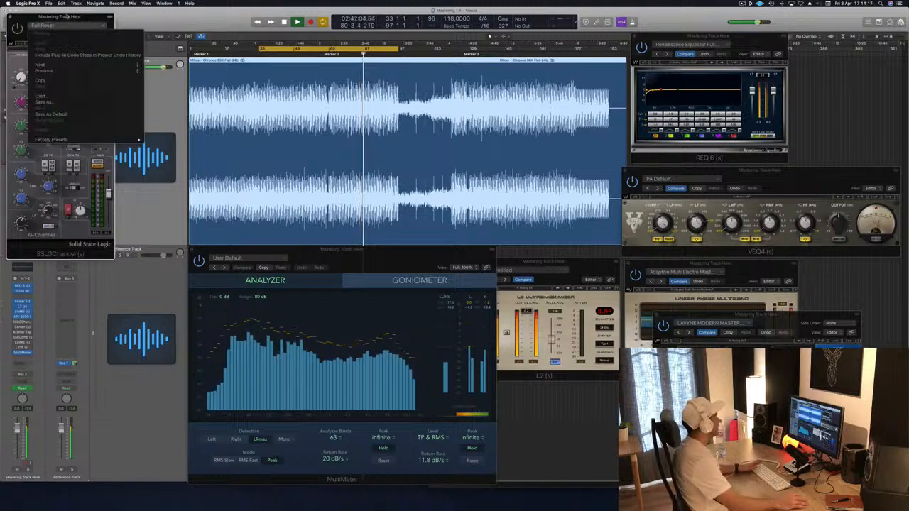
left_click_drag(64, 17, 660, 174)
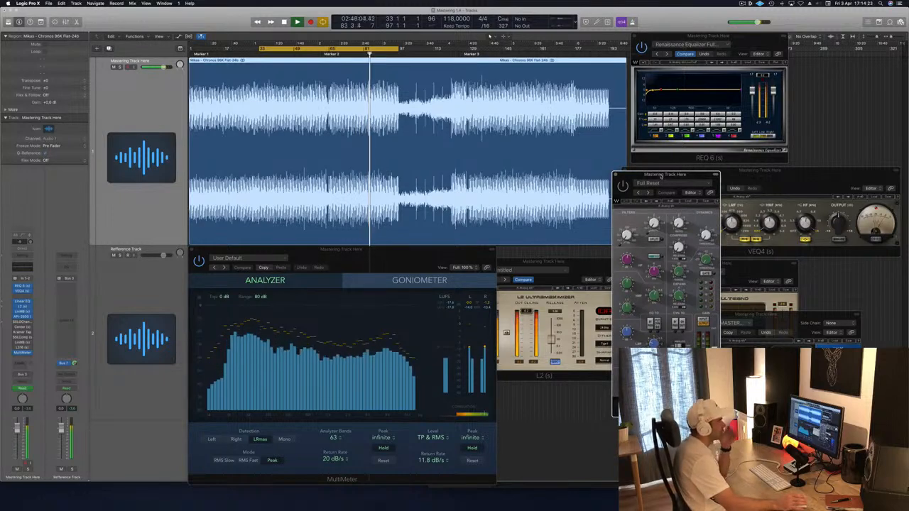
left_click_drag(660, 176, 572, 187)
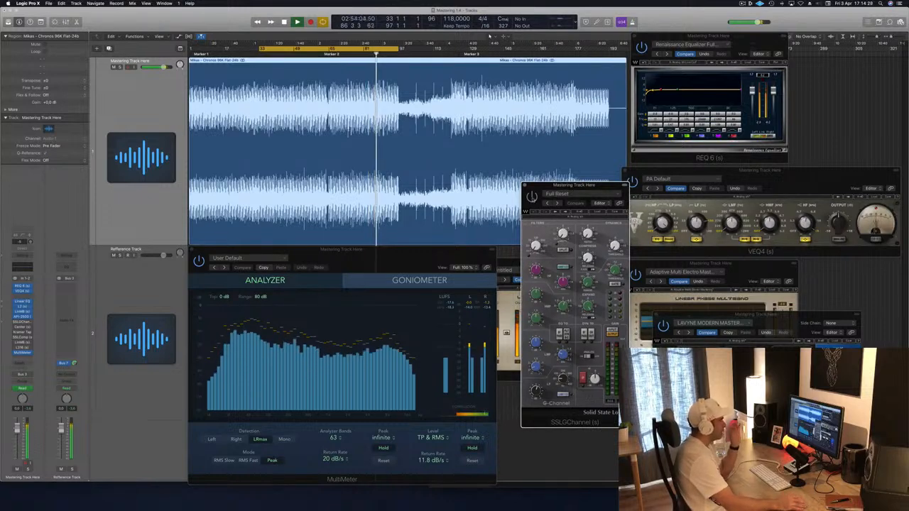
left_click_drag(543, 188, 525, 186)
Step: Restart playback from the beginning of the loop and move the SSLGChannel window up over the waveform
key("space")
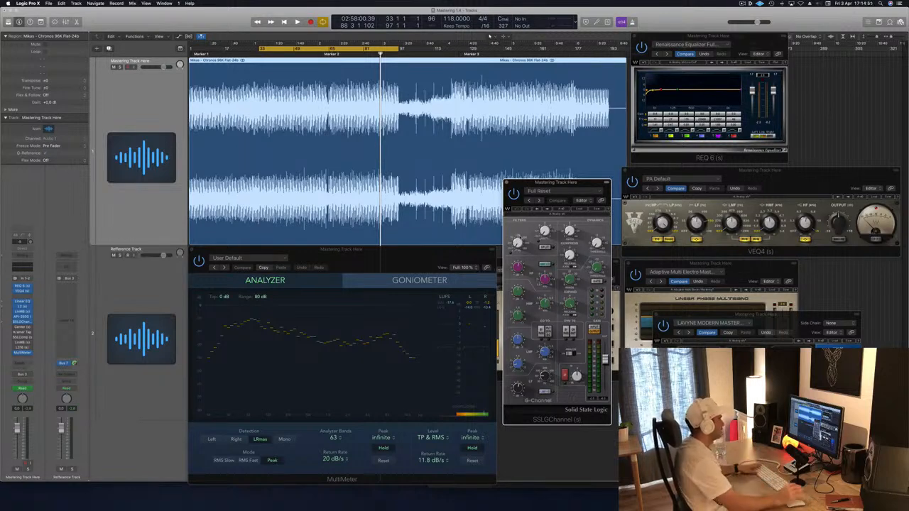
key("space")
left_click_drag(551, 187, 511, 117)
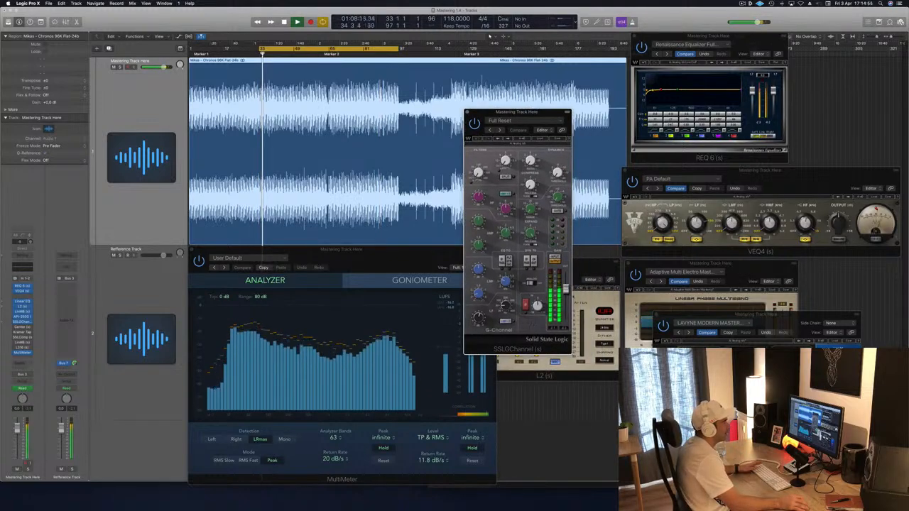
left_click(746, 171)
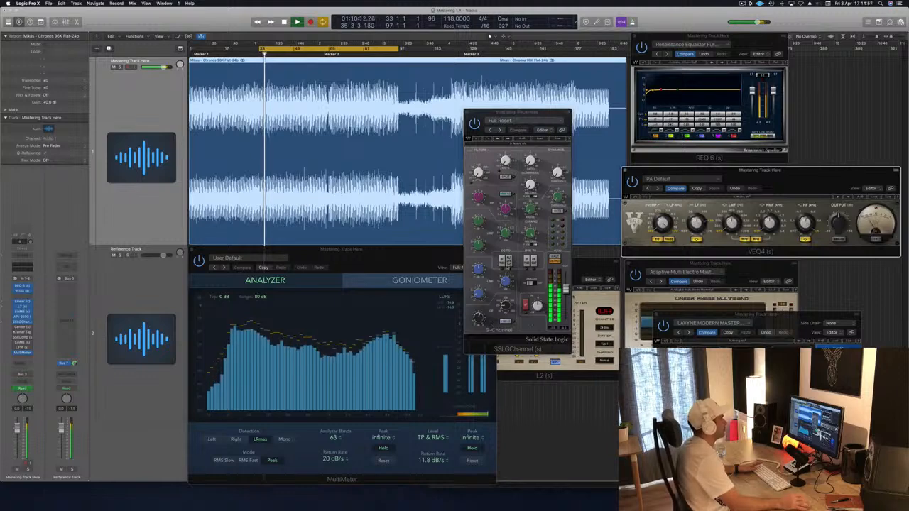
Step: Switch the SSLGChannel's level meter to input and place its window against the REQ 6 and VEQ4 windows
left_click(555, 257)
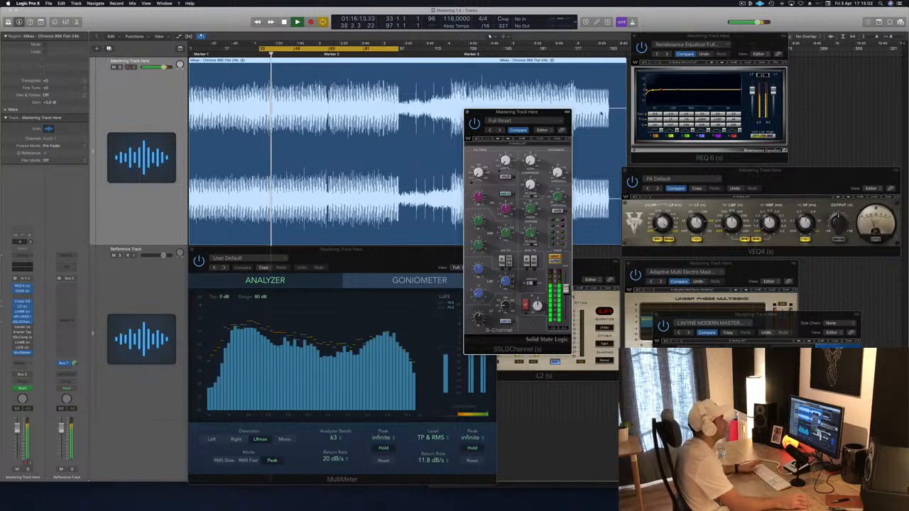
left_click_drag(547, 116, 585, 121)
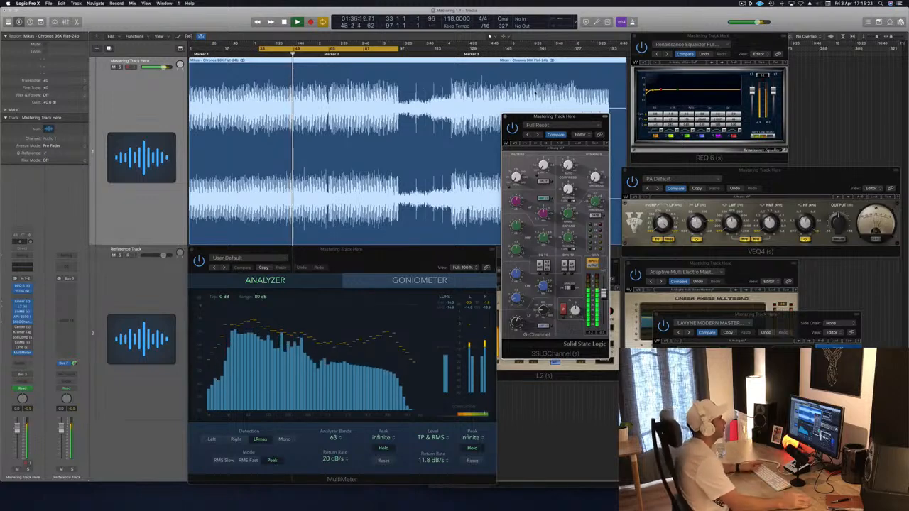
left_click_drag(579, 116, 582, 118)
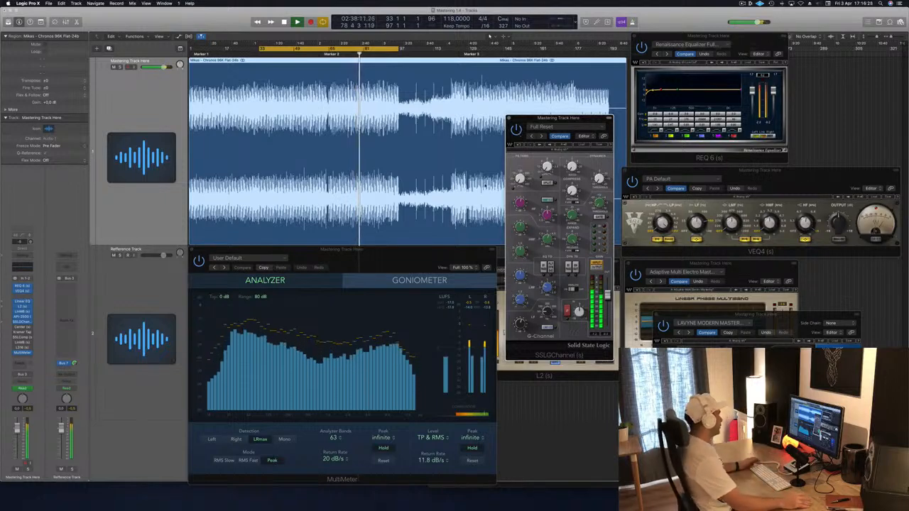
Step: Review the MultiMeter, Linear Phase Multiband and VEQ4 windows while the loop plays
left_click(381, 251)
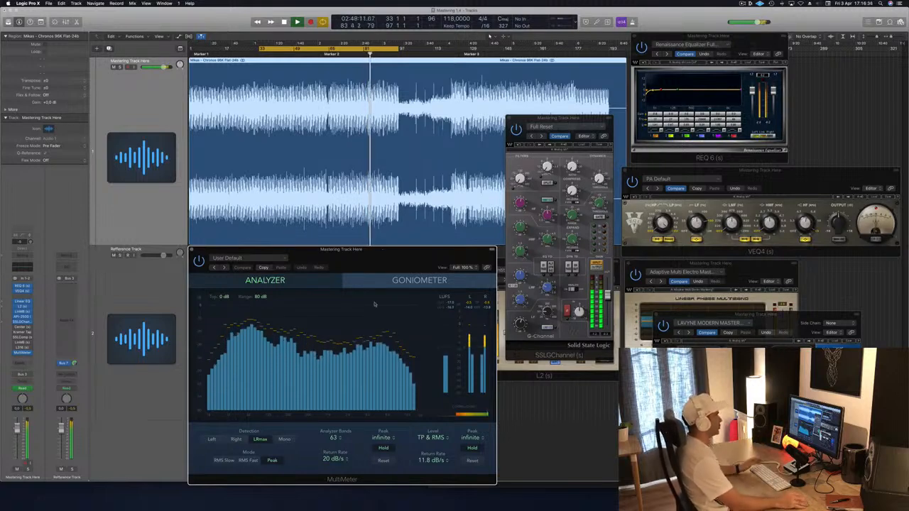
left_click(742, 268)
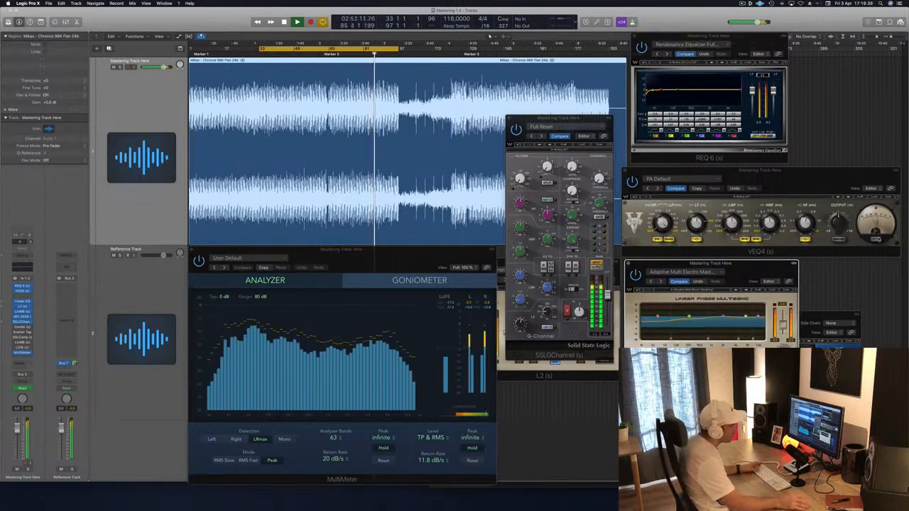
left_click(855, 176)
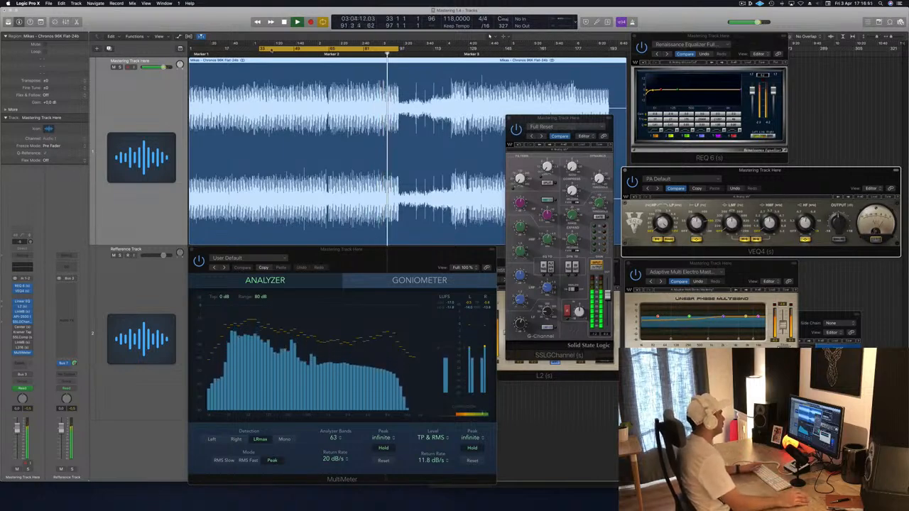
Step: Shift the cycle range to start at bar 65, restart playback there and extend the range's end
left_click_drag(272, 50, 337, 50)
key("space")
key("space")
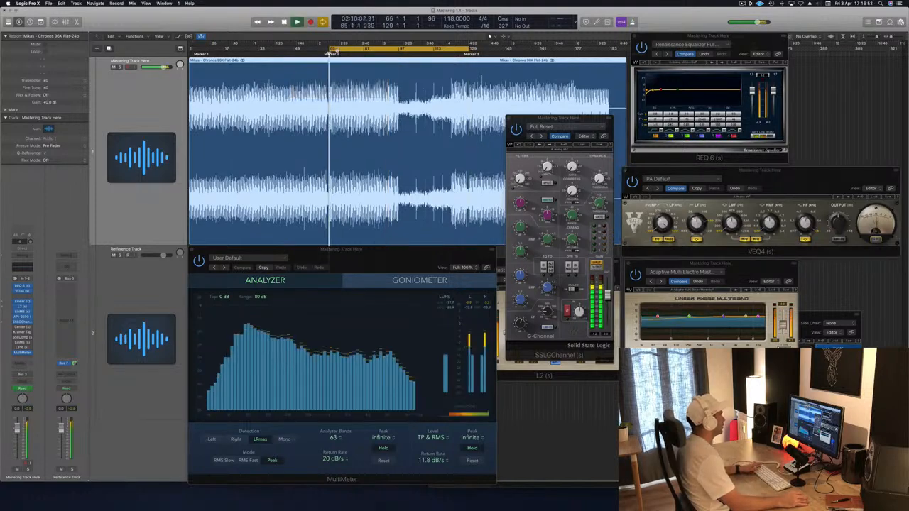
left_click_drag(467, 50, 504, 50)
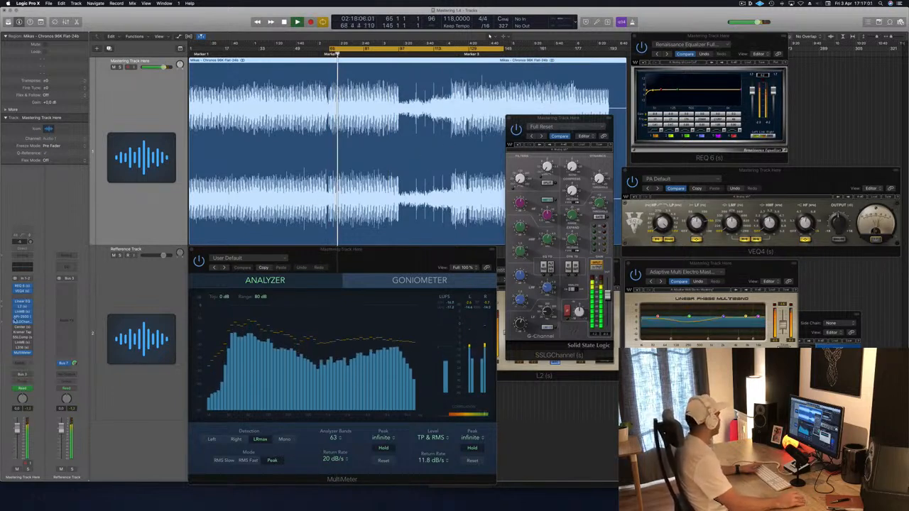
Step: Open and enable the Center plug-in on the mastering track and place its window over the SSLGChannel
left_click(21, 327)
left_click_drag(82, 19, 609, 169)
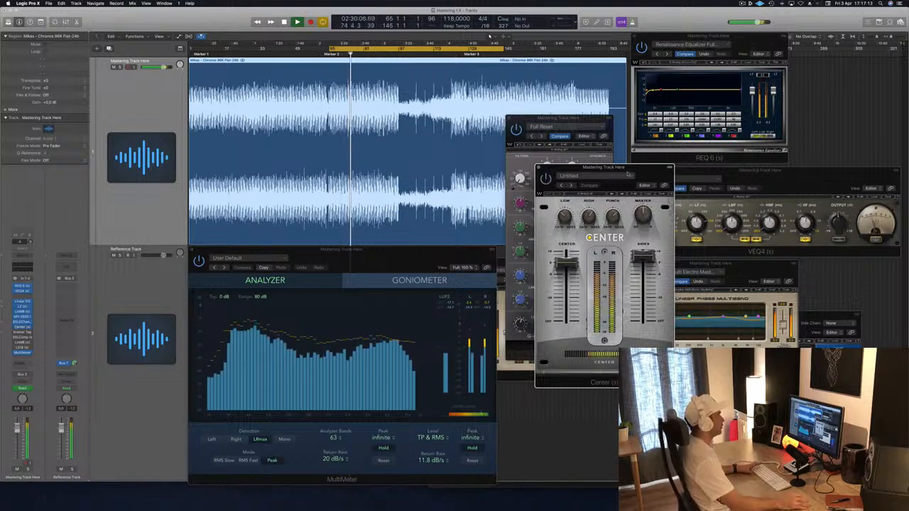
left_click_drag(637, 171, 605, 148)
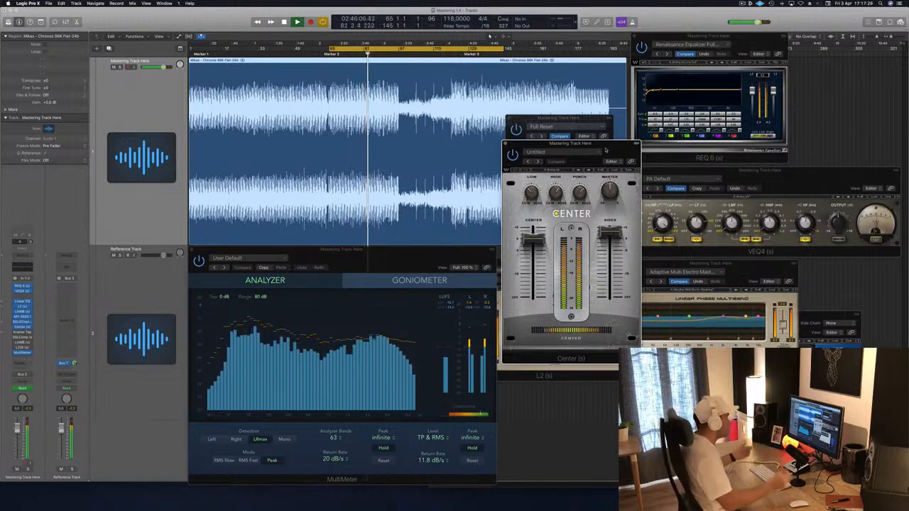
Step: Move the Center window lower so the SSLGChannel shows above it, and close the Center window
left_click_drag(605, 150, 604, 199)
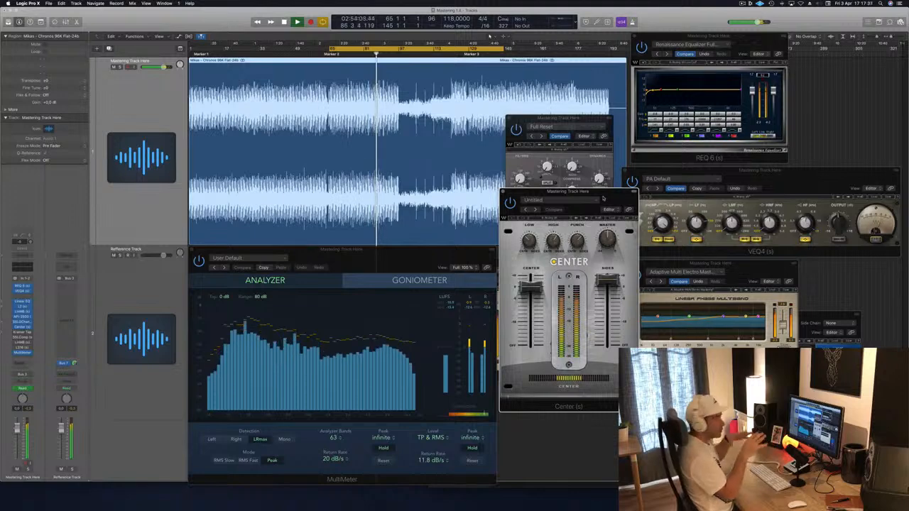
left_click_drag(602, 198, 608, 226)
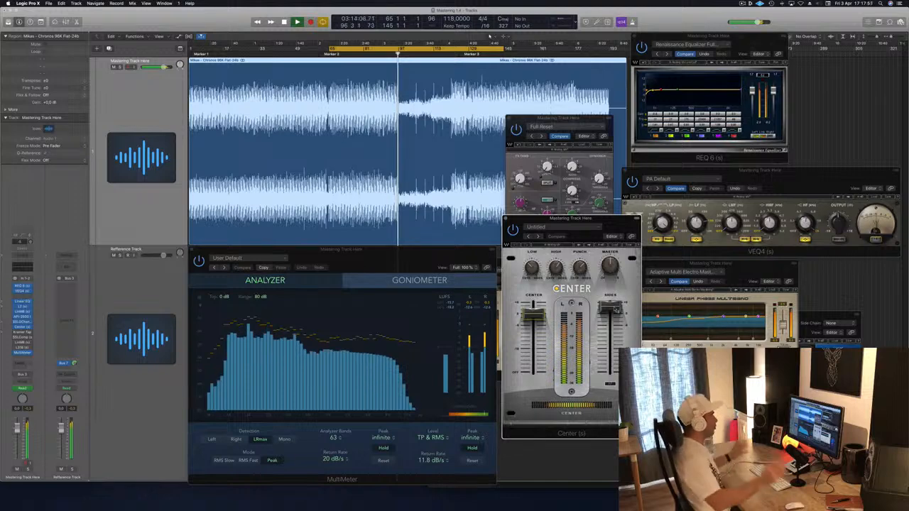
left_click_drag(613, 224, 611, 226)
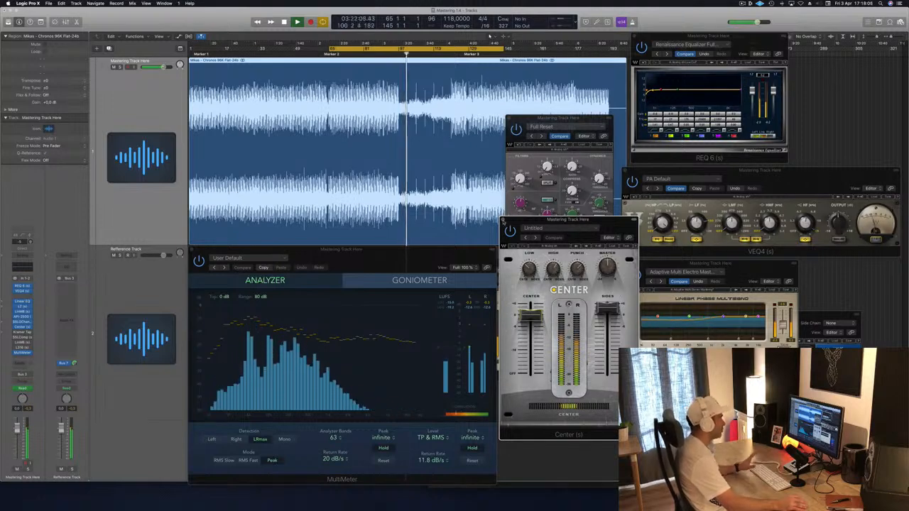
left_click(505, 221)
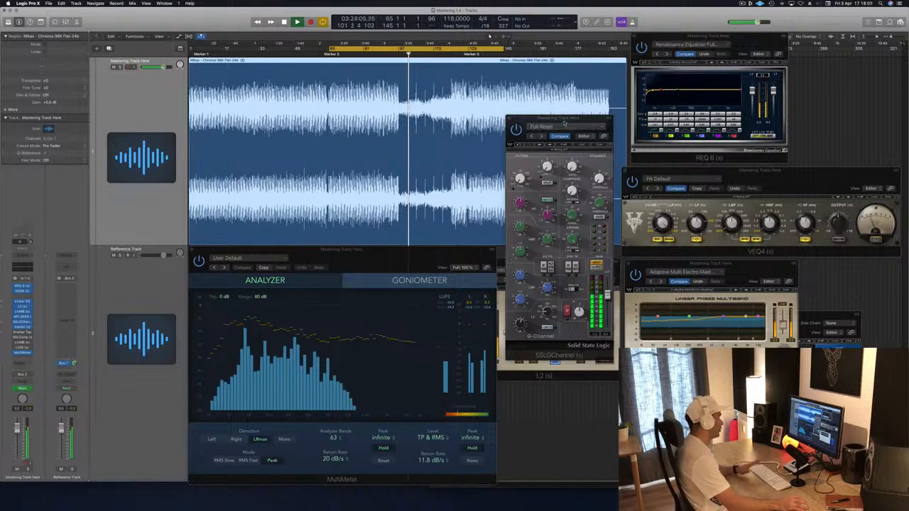
Step: Shift the SSLGChannel window downward, bring the MultiMeter forward, and stop playback at the start of the cycle range
left_click_drag(559, 126, 563, 173)
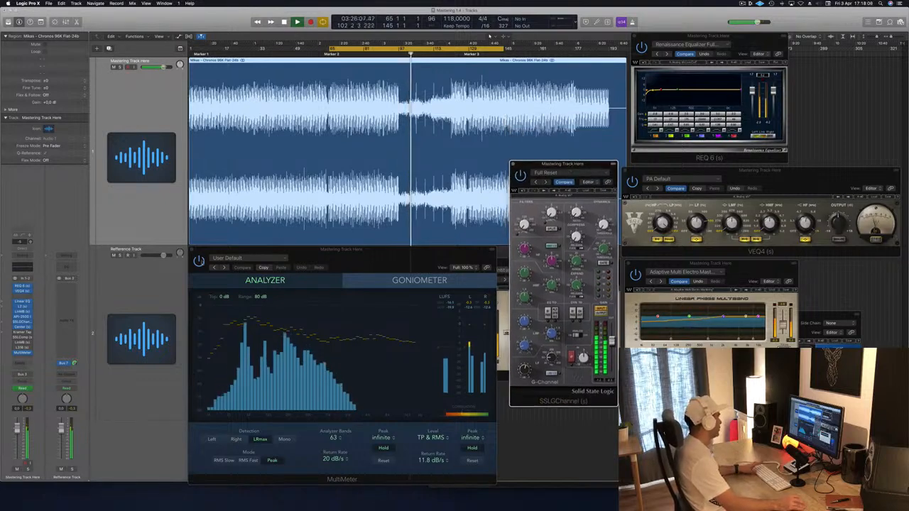
left_click(404, 250)
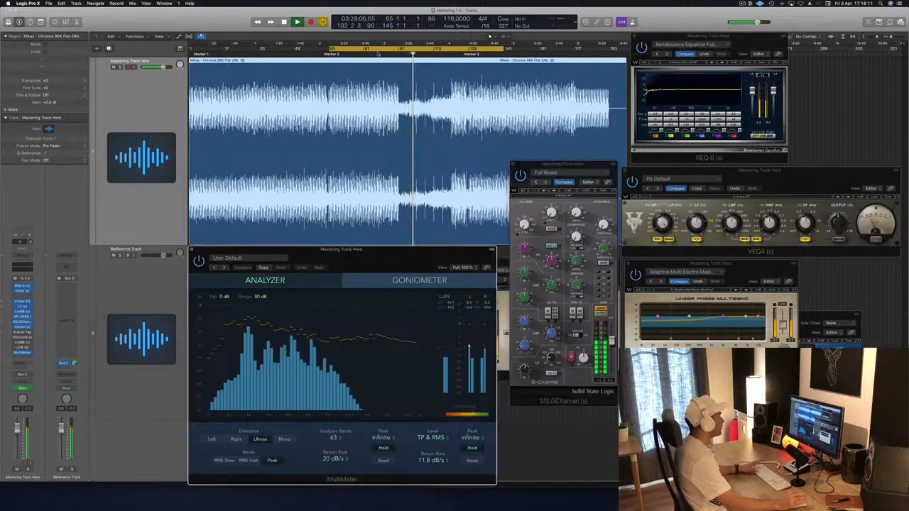
key("space")
key("space")
key("space")
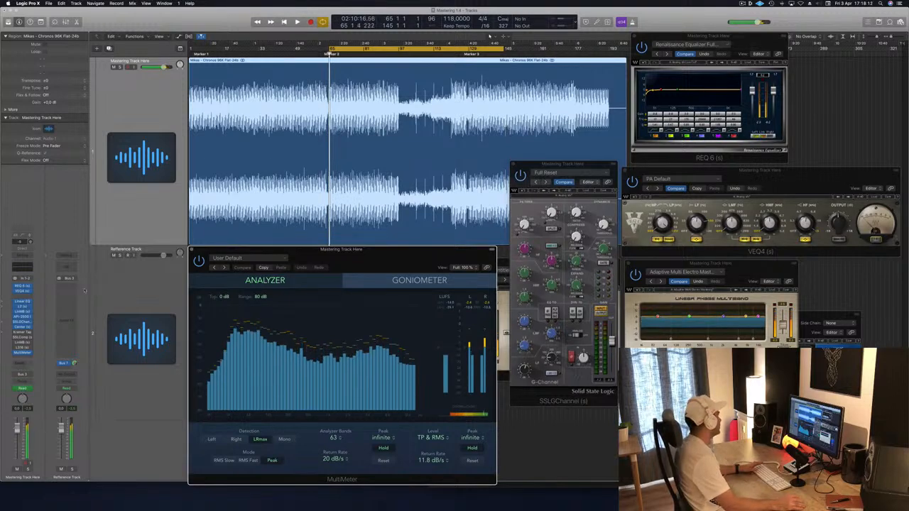
Step: Open the Kramer Tape plug-in on the mastering track and place its window over the SSLGChannel, beside the MultiMeter
left_click(22, 332)
left_click_drag(155, 19, 630, 195)
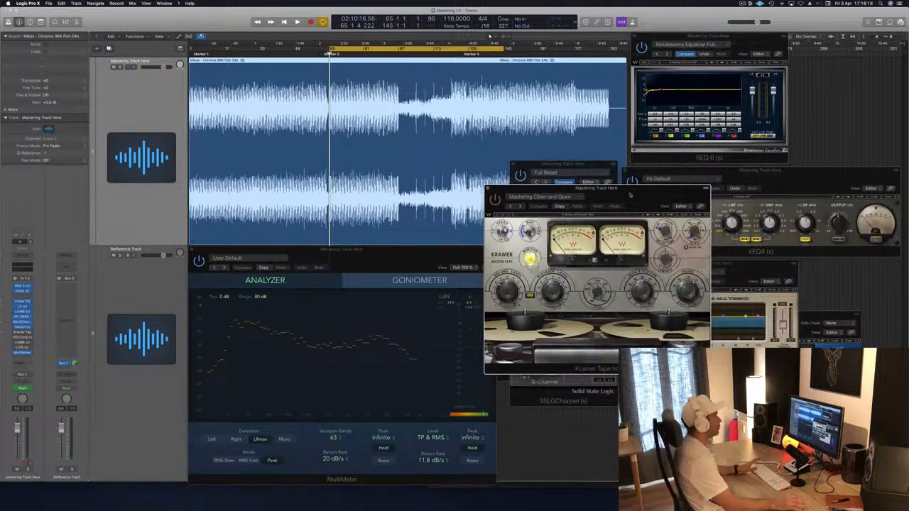
left_click_drag(630, 195, 652, 237)
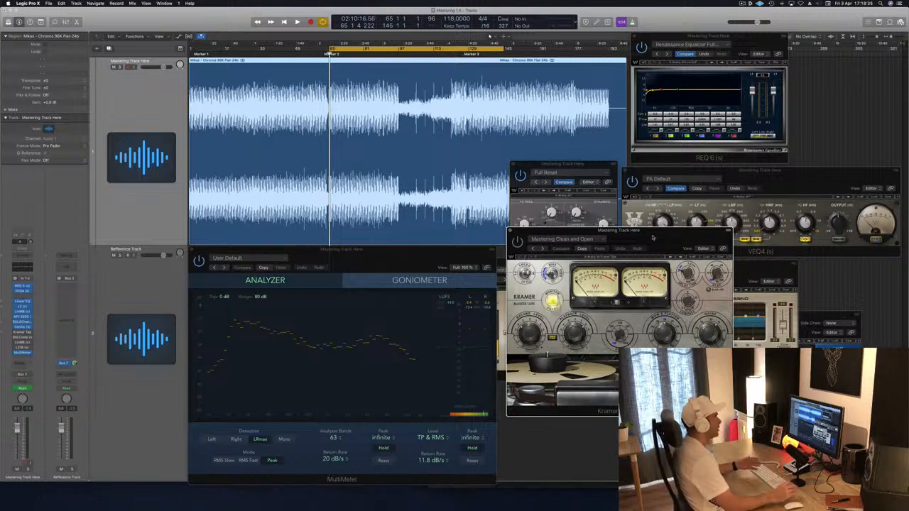
left_click_drag(652, 238, 654, 237)
Step: Restart the loop from the start of the cycle range and adjust the Kramer Tape's record level
key("space")
key("space")
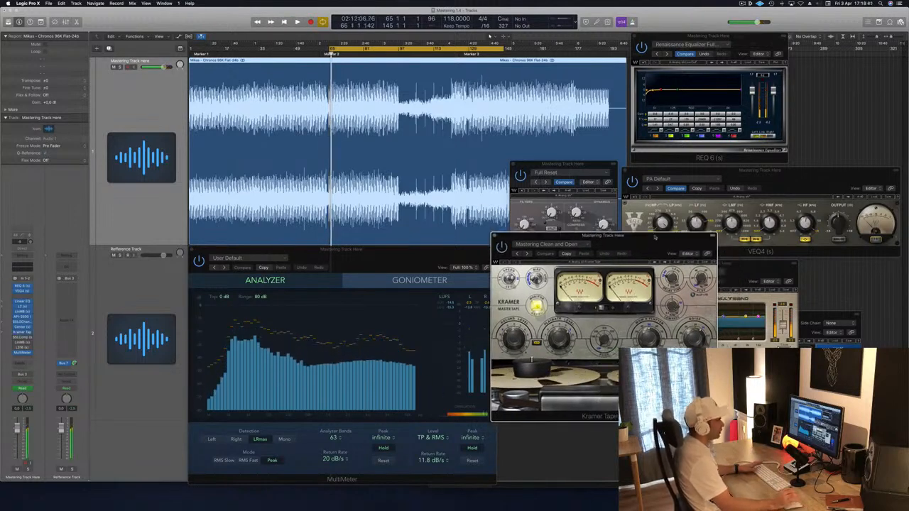
key("space")
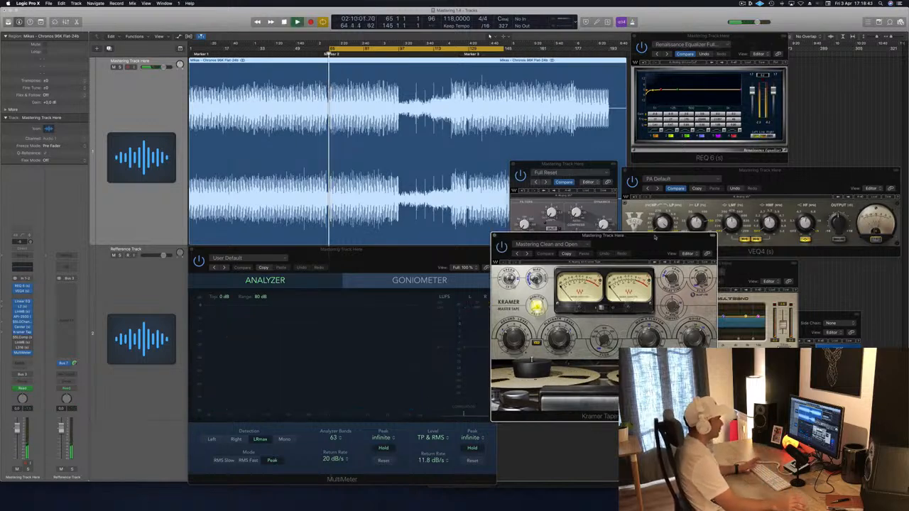
left_click_drag(558, 254, 556, 255)
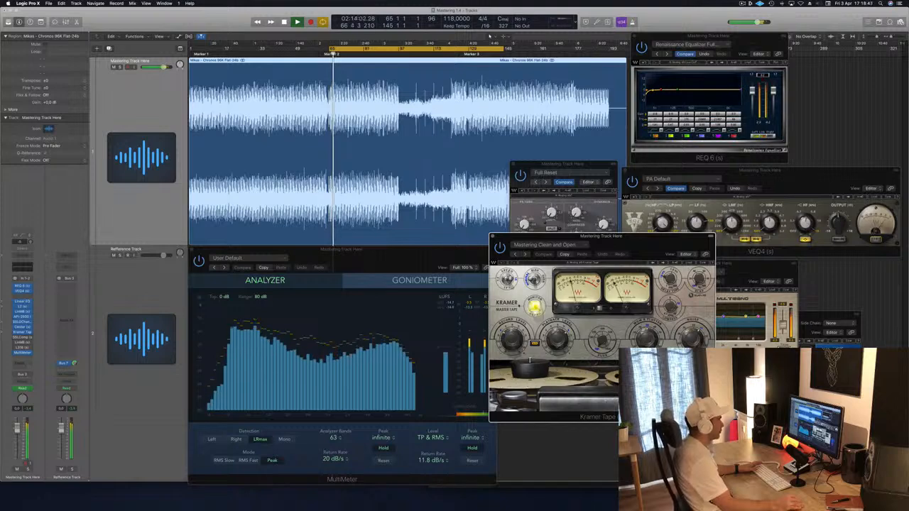
left_click_drag(519, 341, 519, 353)
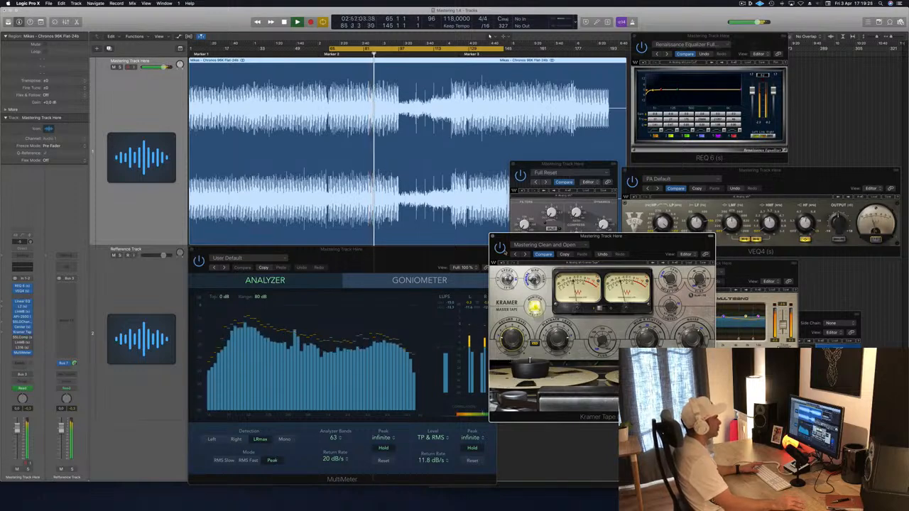
Step: Move the Kramer Tape window up and close it, and restart playback from the start of the cycle range
left_click_drag(623, 239, 663, 158)
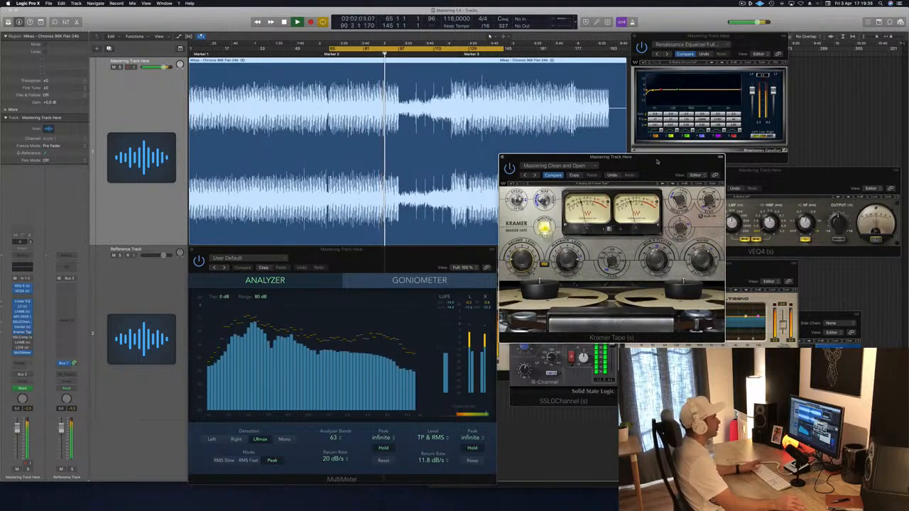
left_click_drag(588, 157, 595, 157)
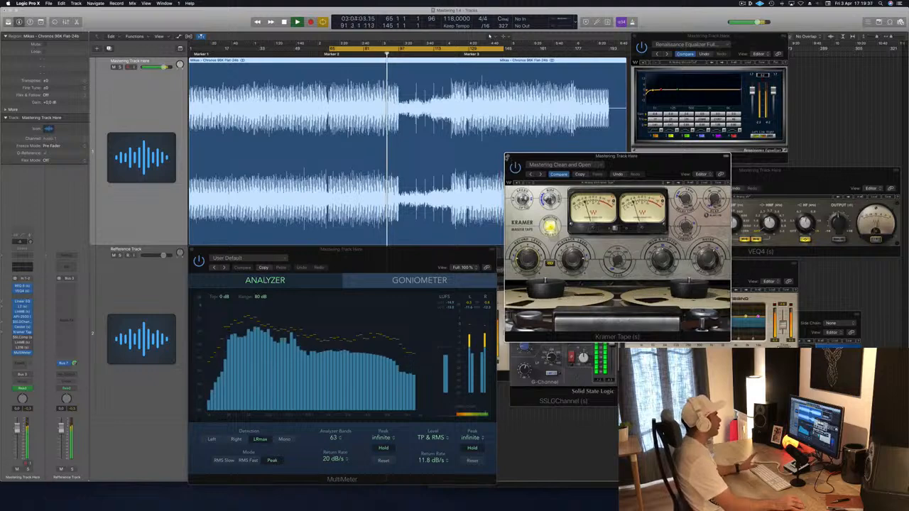
left_click(507, 156)
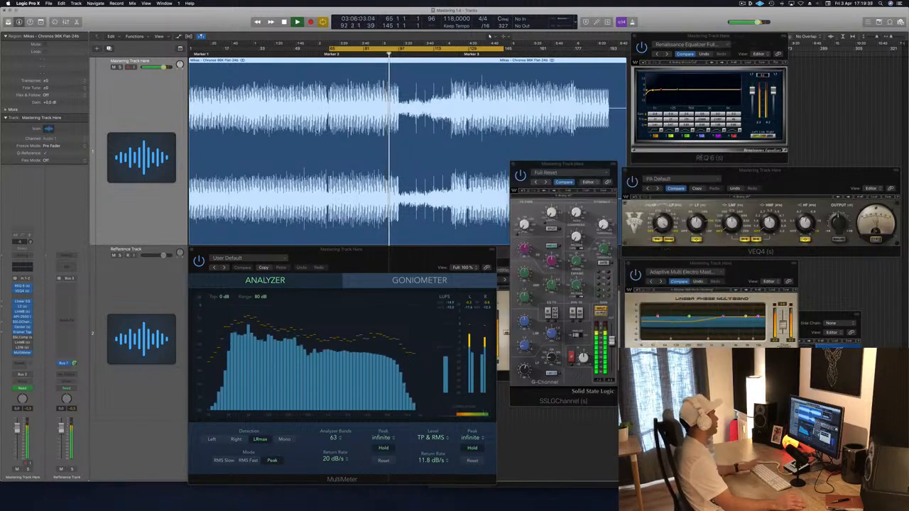
key("space")
key("space")
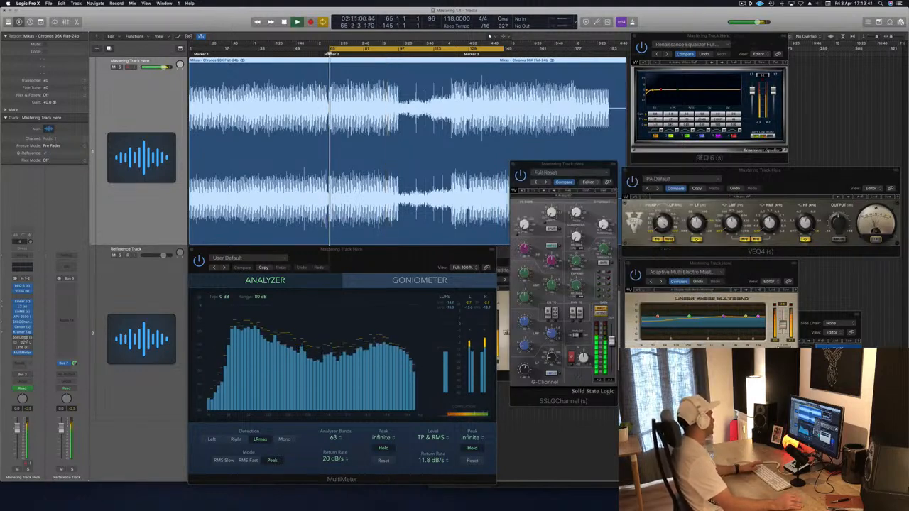
Step: Open the SSLComp plug-in over the MultiMeter, adjust its threshold, and restart the loop
left_click(21, 337)
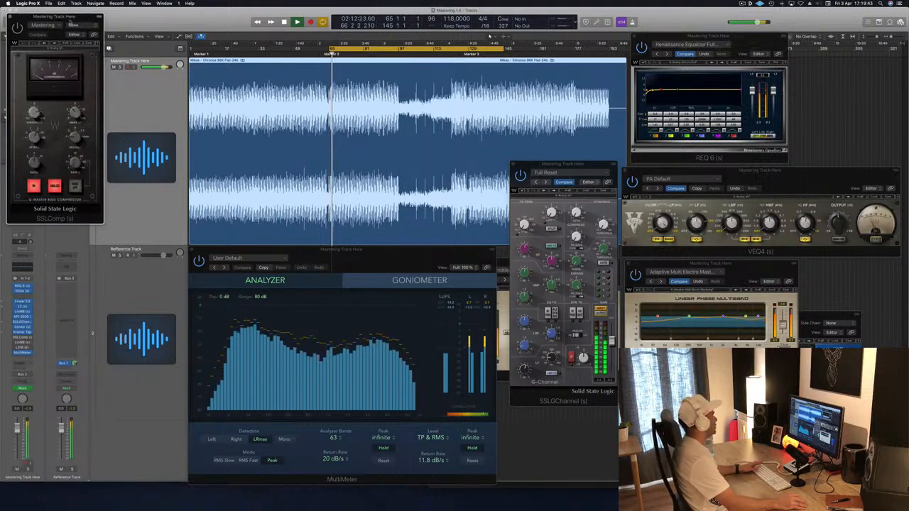
left_click_drag(66, 21, 450, 150)
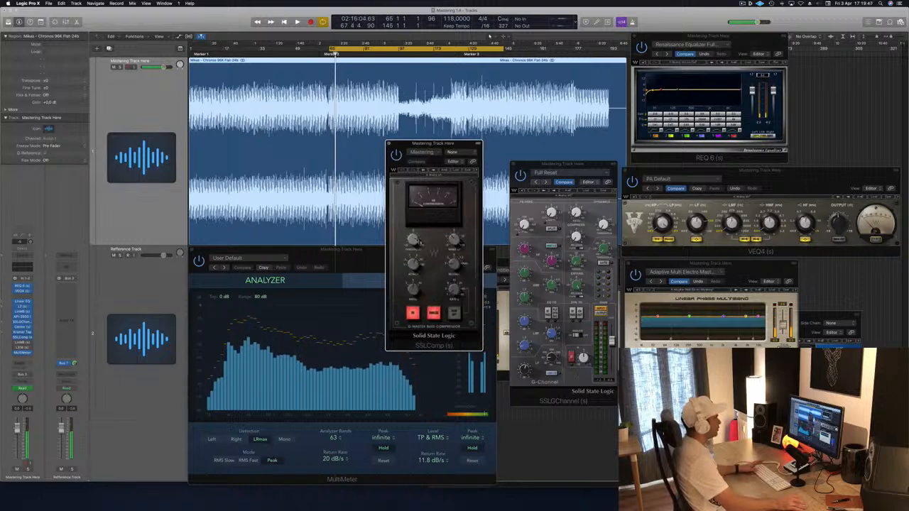
left_click_drag(417, 241, 418, 231)
key("space")
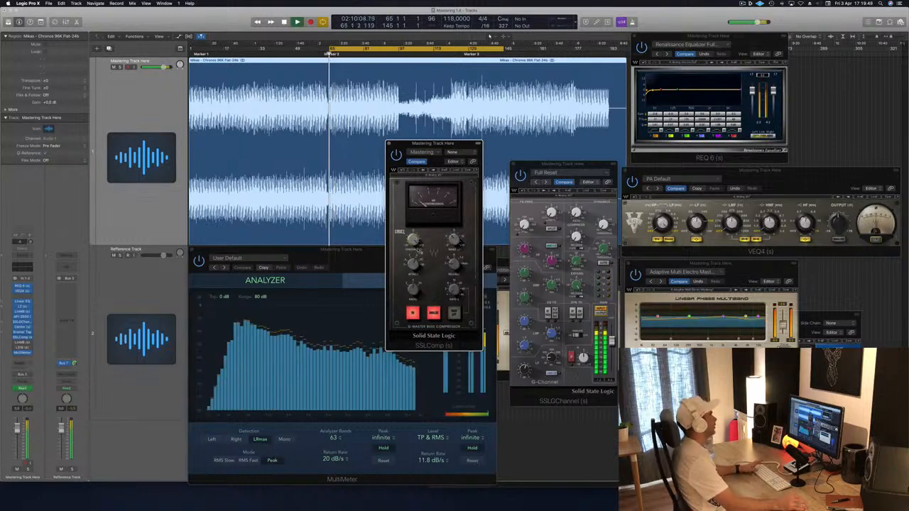
Step: Move the SSLComp window across the SSLGChannel and close it, and shift the SSLGChannel window over the VEQ4
left_click_drag(447, 143, 514, 136)
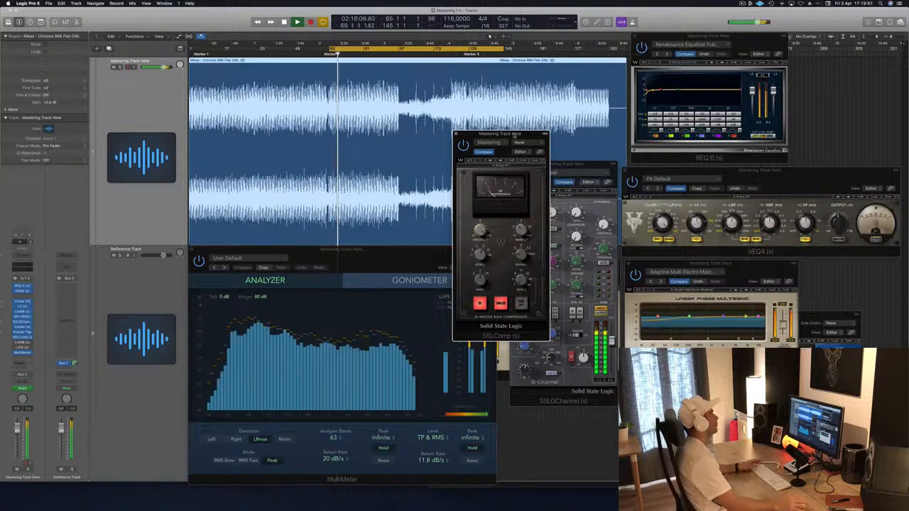
left_click_drag(513, 137, 577, 185)
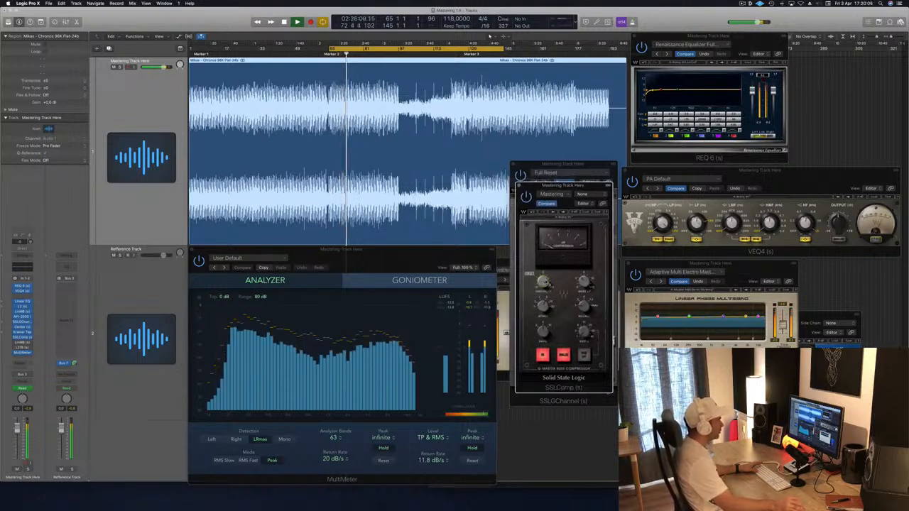
left_click_drag(544, 186, 615, 190)
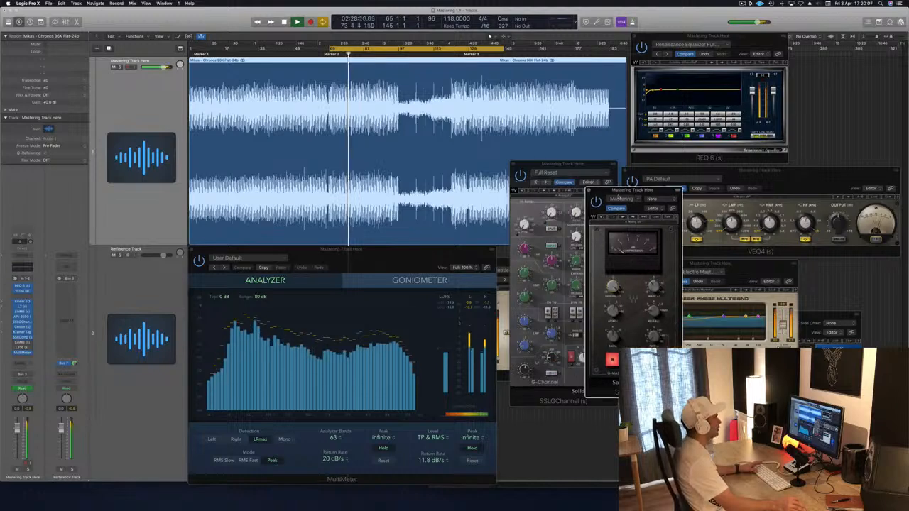
left_click(590, 189)
left_click_drag(577, 165, 712, 190)
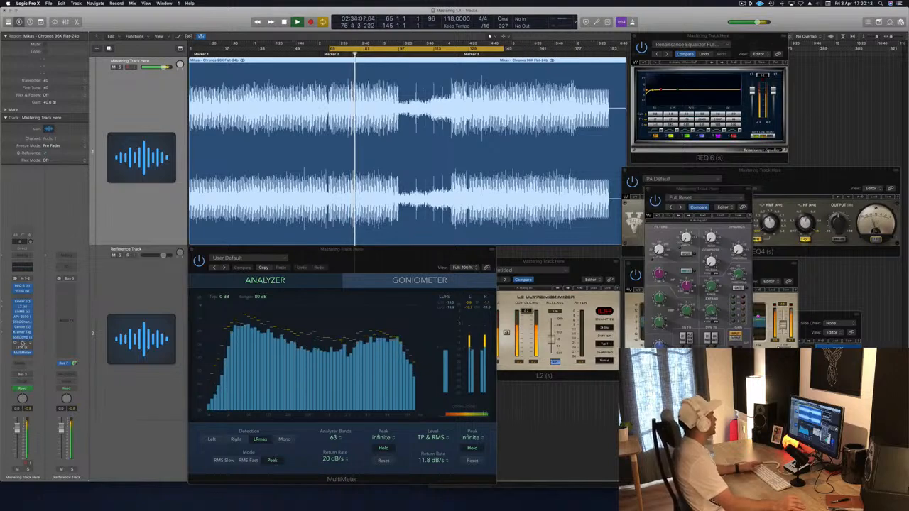
Step: Open the second LinMB with the Multi Opto Mastering preset and place it beside the Adaptive Multi Electro LinMB window
left_click(21, 342)
left_click_drag(129, 21, 605, 257)
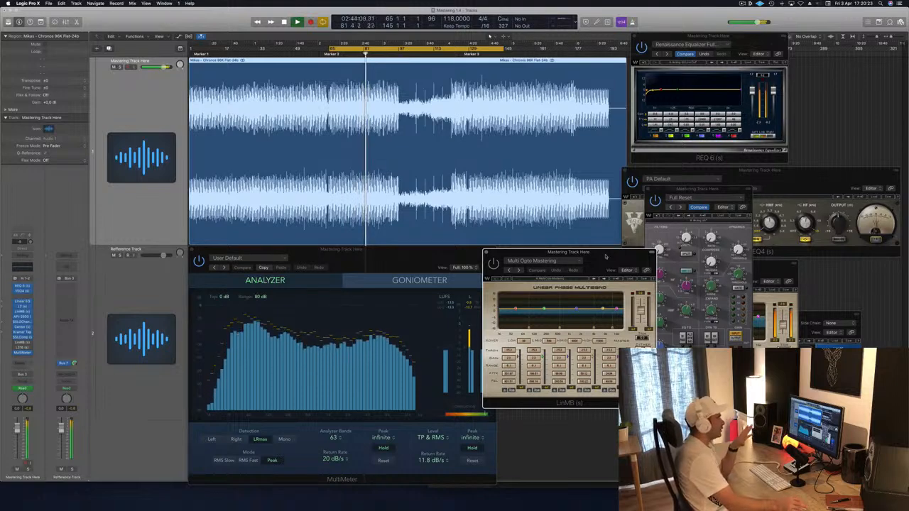
left_click_drag(783, 267, 814, 247)
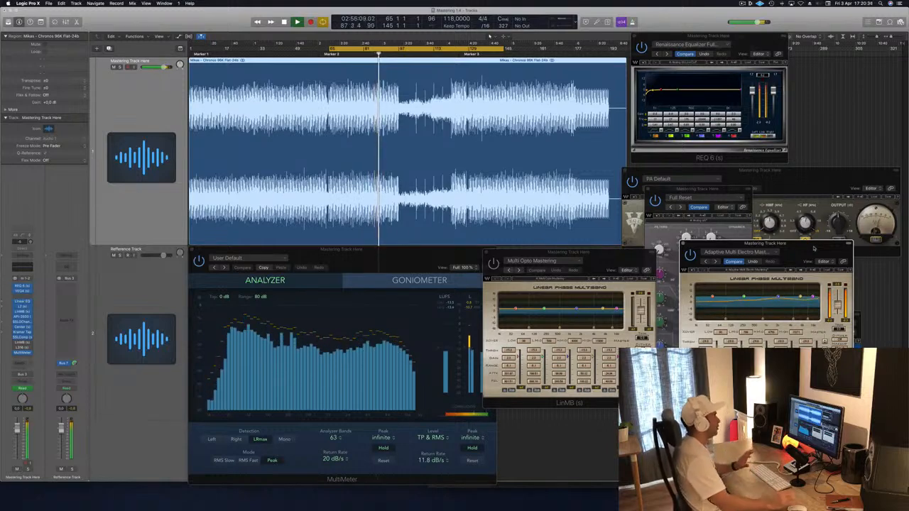
left_click(605, 262)
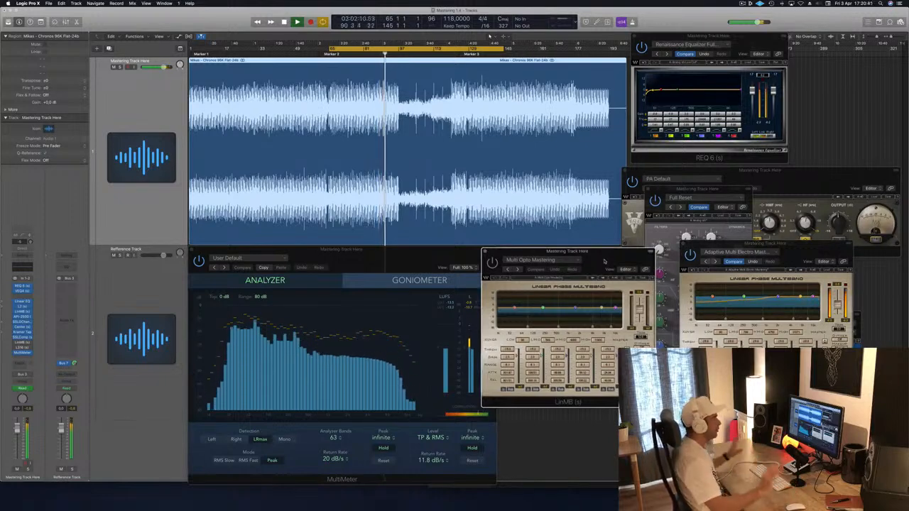
mouse_move(604, 261)
left_mouse_down()
mouse_move(549, 290)
mouse_move(603, 261)
left_mouse_up()
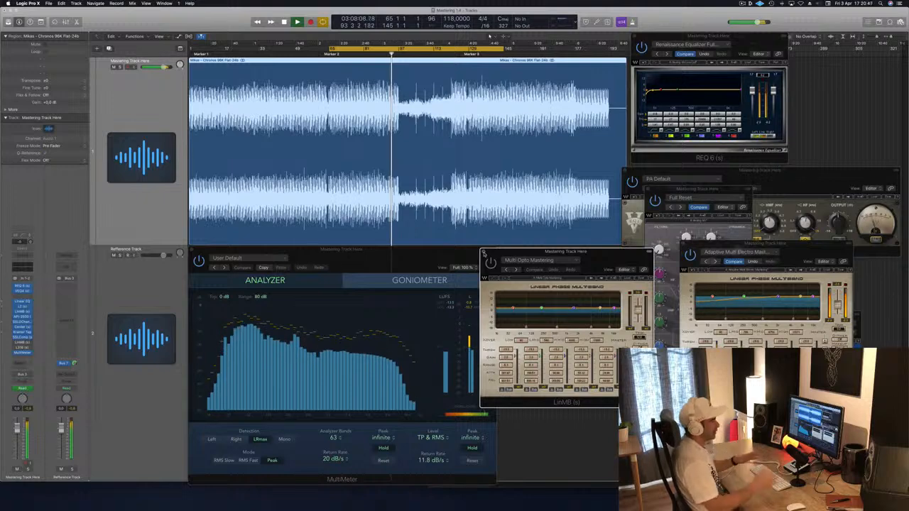
Step: Restart the loop from the start of the cycle range and enable the Multi Opto Mastering LinMB
key("space")
left_click_drag(512, 251, 501, 253)
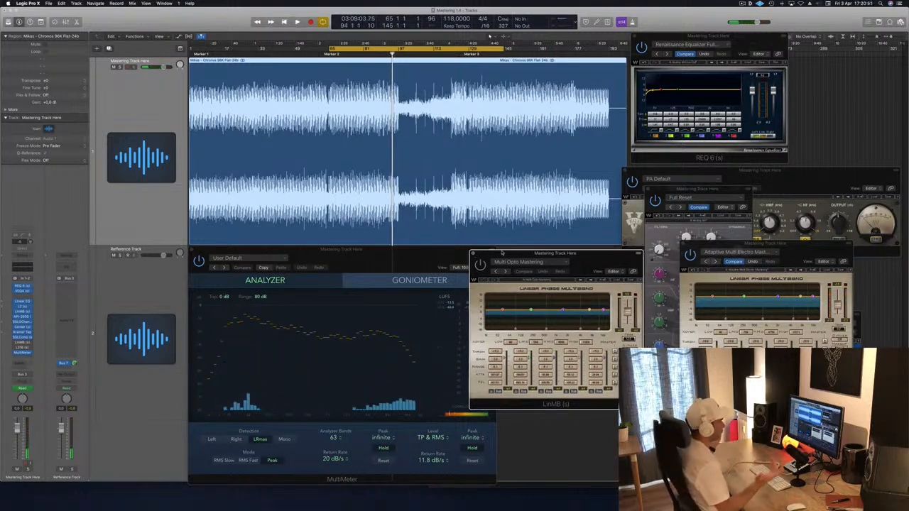
key("space")
left_click_drag(520, 254, 476, 255)
key("space")
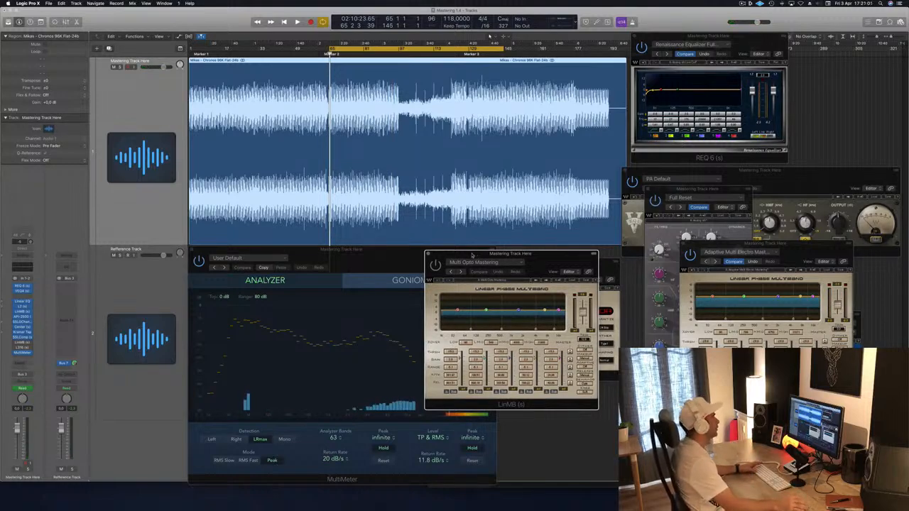
key("space")
left_click(435, 265)
Step: Arrange the two LinMB windows side by side to compare their multiband curves while the loop plays
left_click_drag(561, 256, 635, 252)
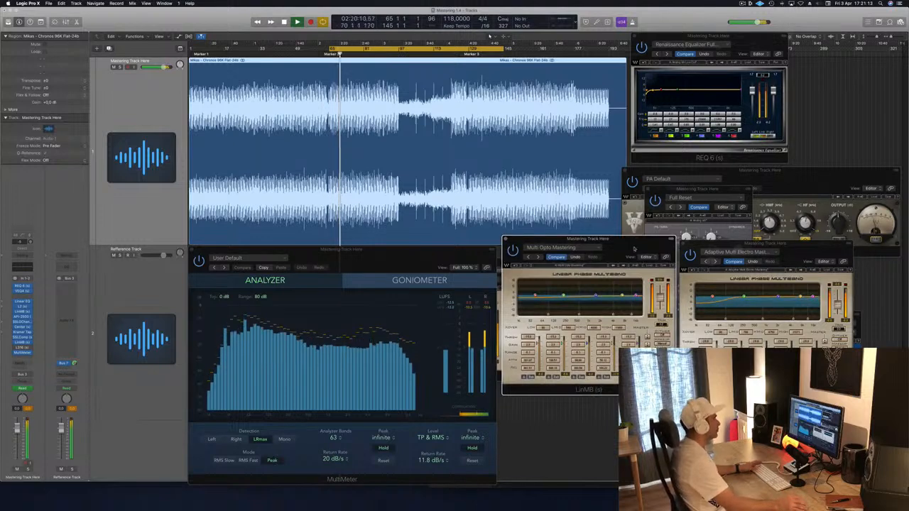
left_click_drag(633, 245, 636, 251)
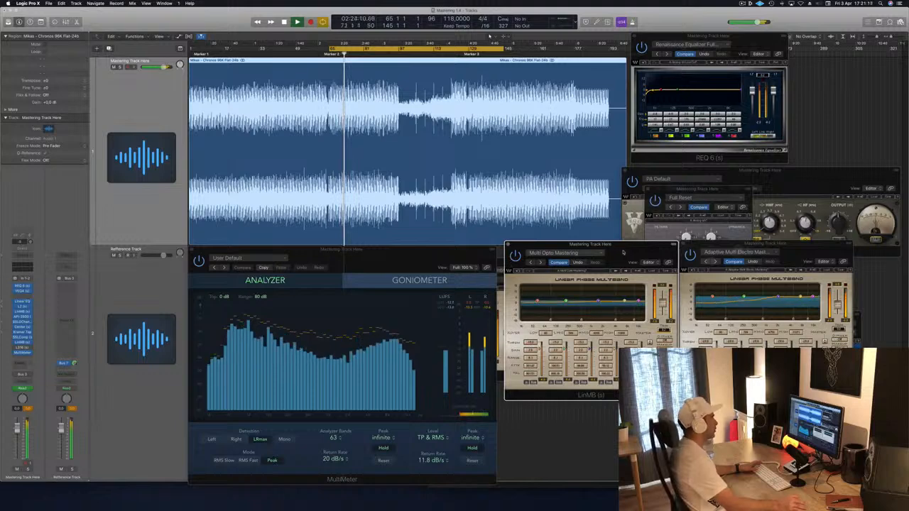
left_click_drag(626, 252, 627, 264)
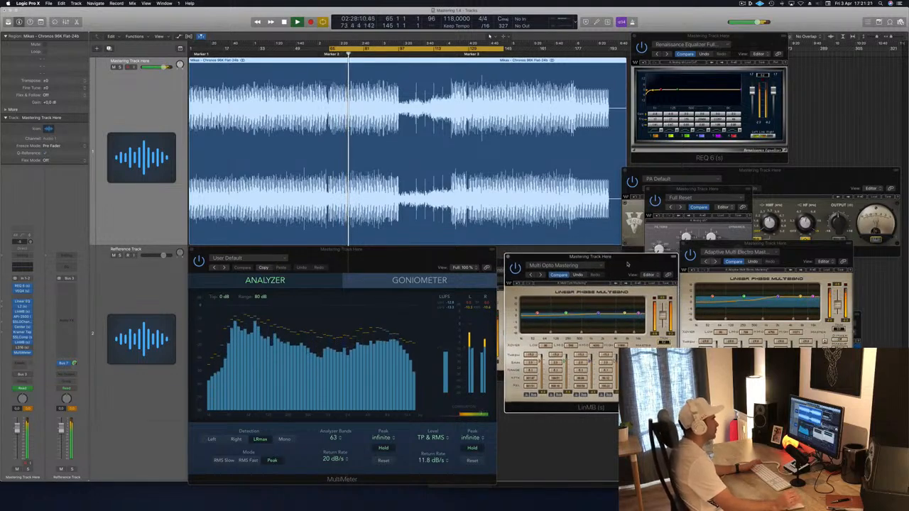
key("space")
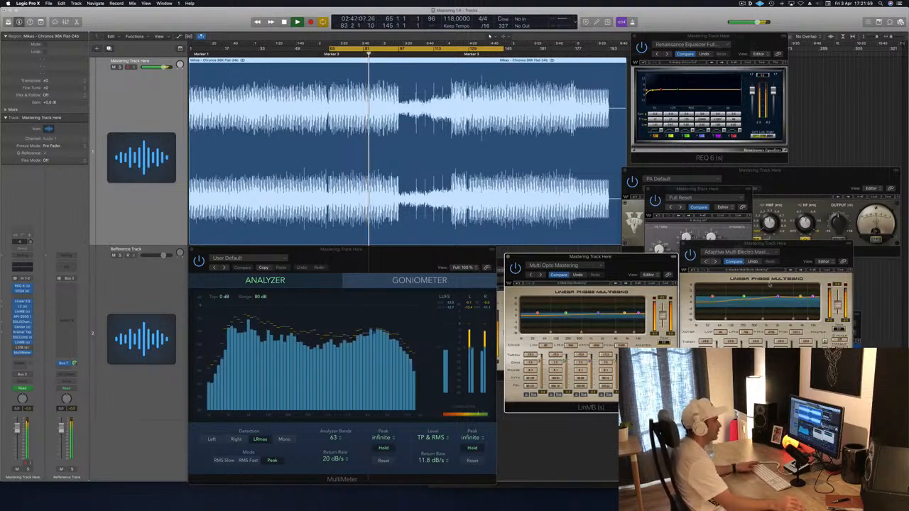
left_click_drag(770, 244, 803, 232)
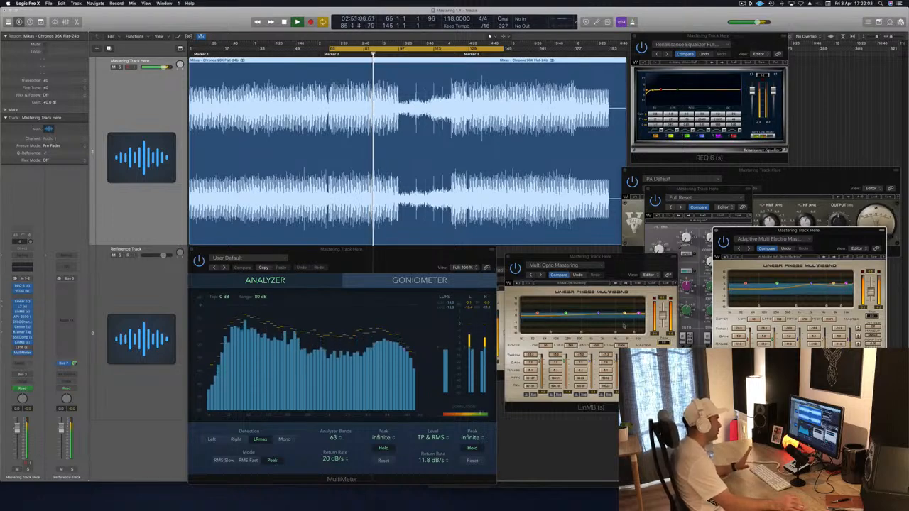
Step: Place the Multi Opto Mastering LinMB window beside the Adaptive Multi Electro LinMB, bring the MultiMeter forward and stop playback
left_click_drag(629, 262, 674, 236)
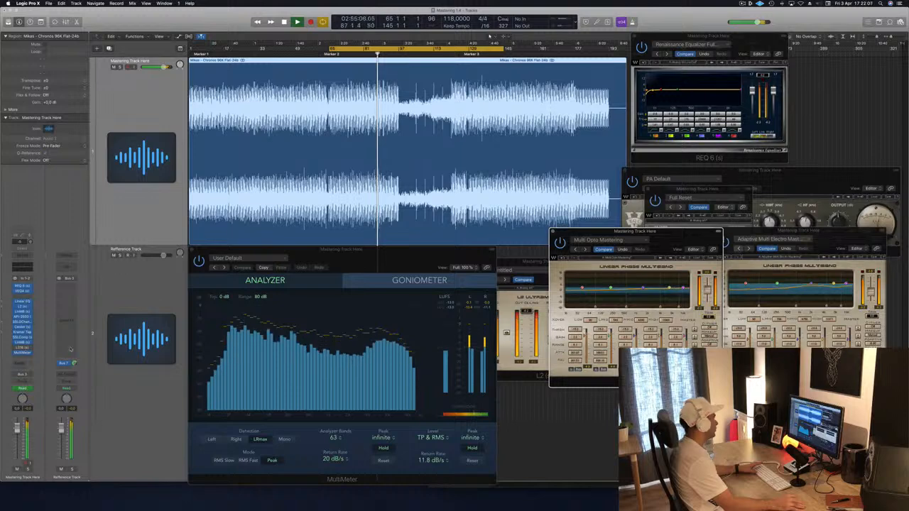
left_click(425, 263)
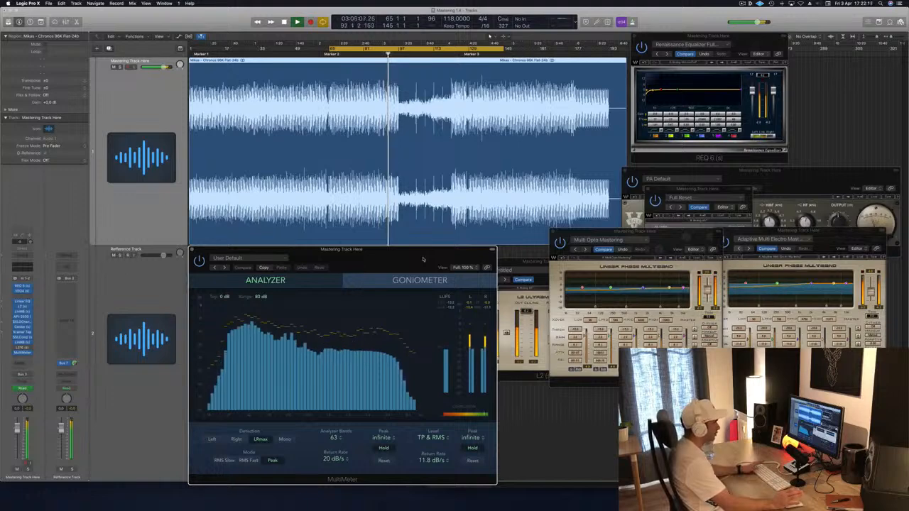
key("space")
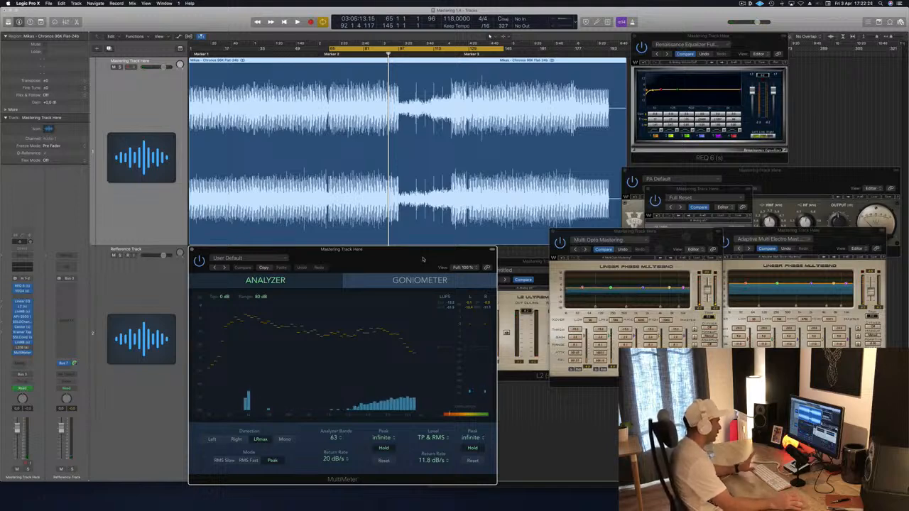
Step: Open the L316 on the mastering track, raise its threshold fully, and restart the loop from the start of the cycle range
left_click(26, 348)
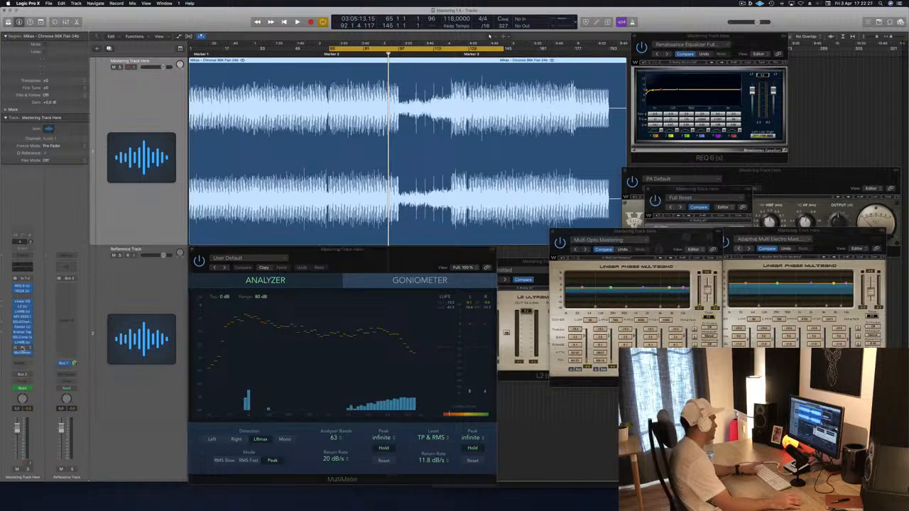
left_click_drag(169, 20, 677, 170)
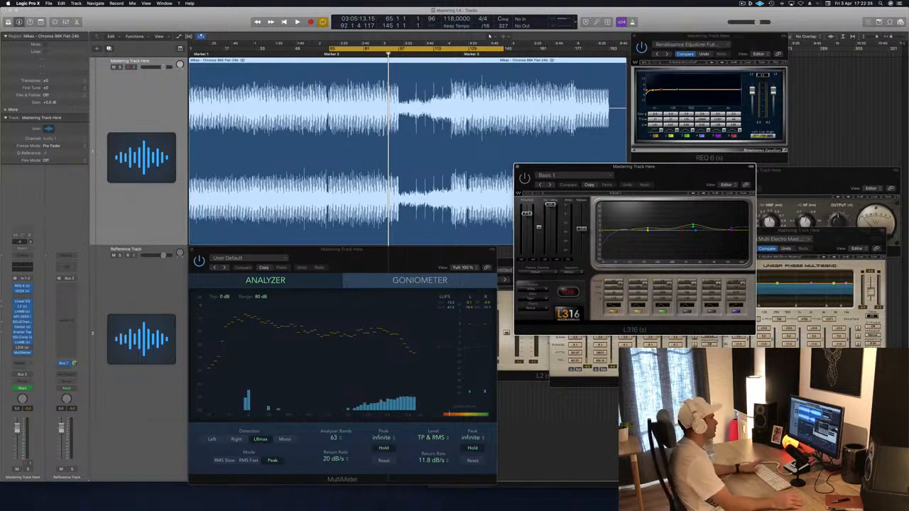
left_click_drag(526, 209, 526, 206)
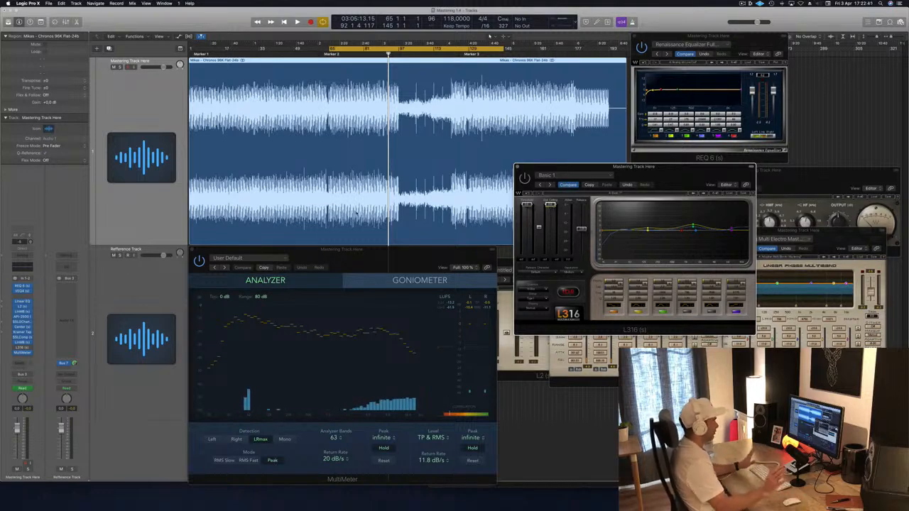
key("space")
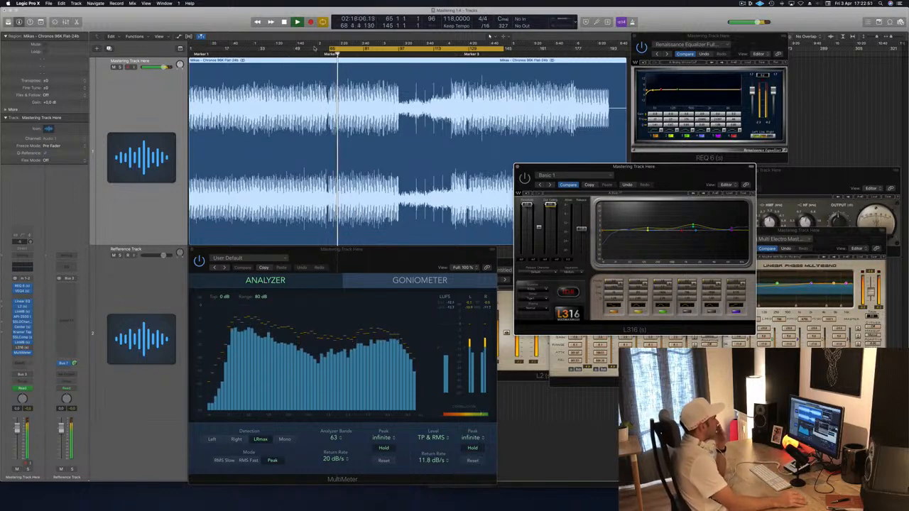
Step: Rearrange the L316 and Multi Opto Mastering LinMB windows, with the L316 over the MultiMeter and the LinMB over its twin
left_click_drag(687, 169, 679, 252)
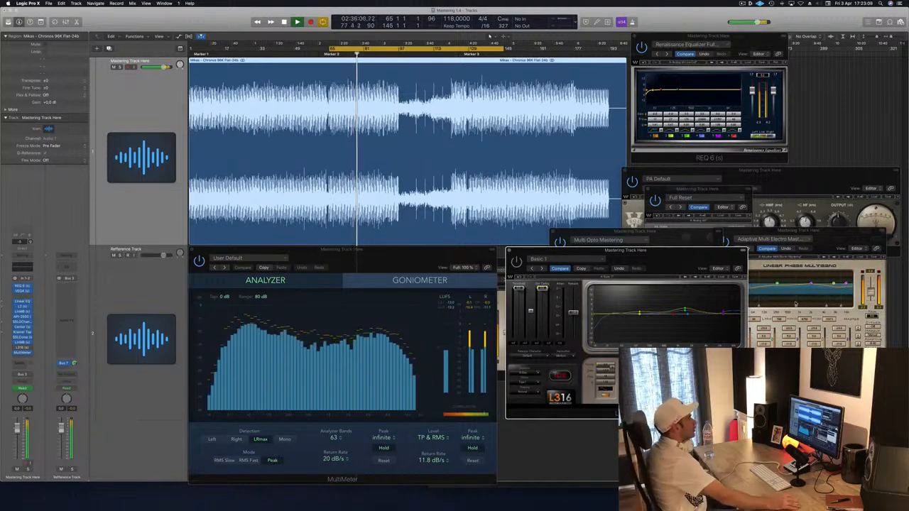
left_click(674, 243)
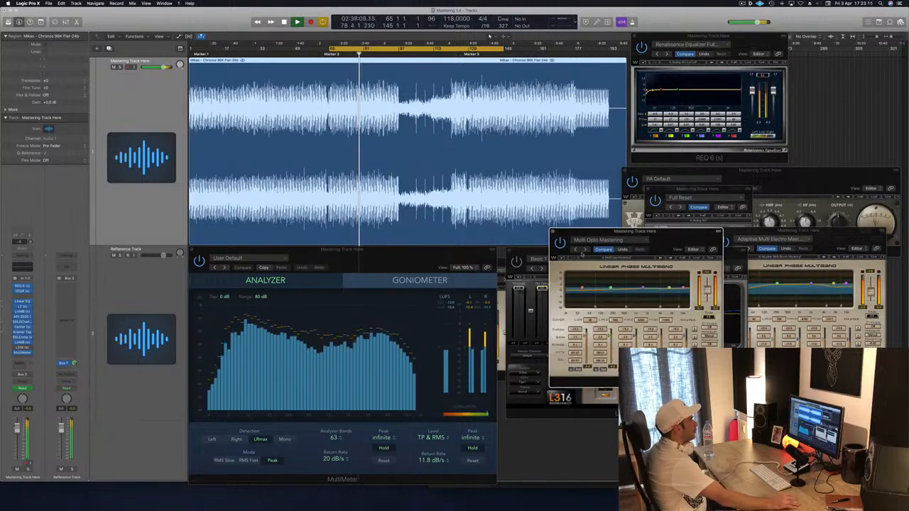
left_click_drag(671, 232, 636, 234)
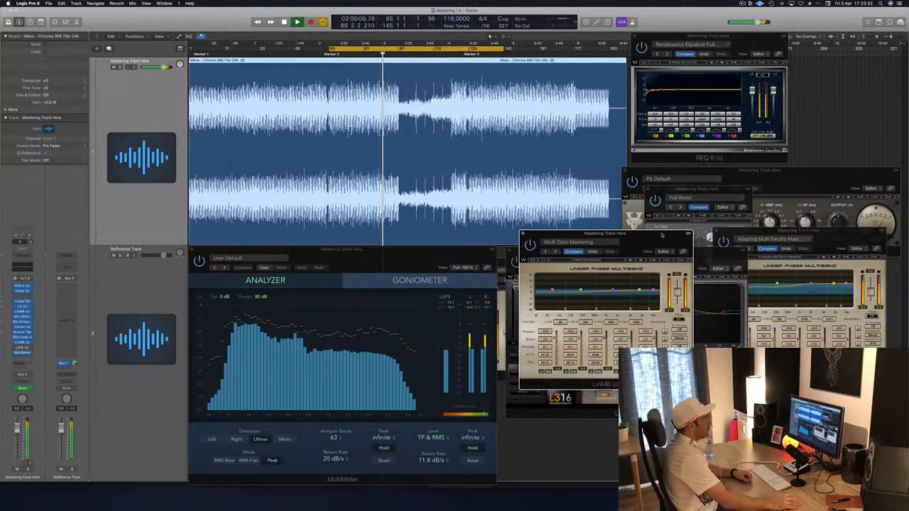
left_click_drag(660, 238, 789, 215)
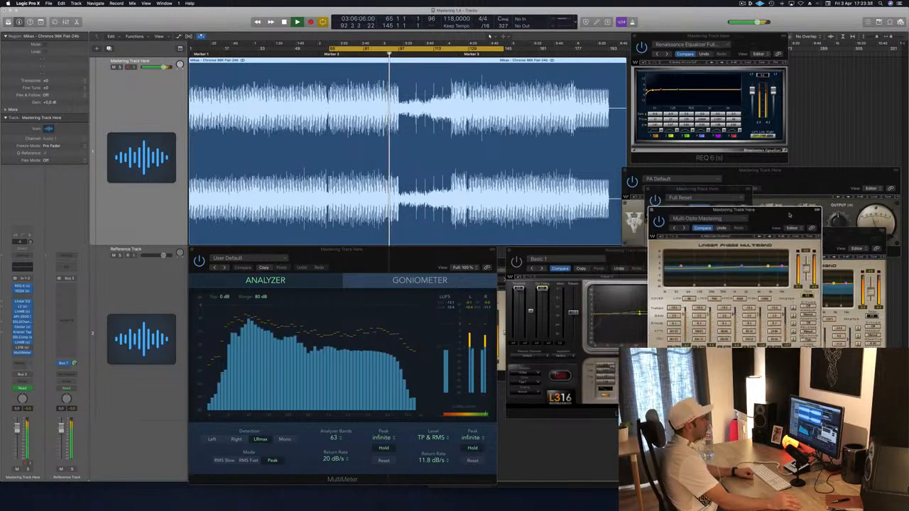
left_click_drag(618, 253, 529, 264)
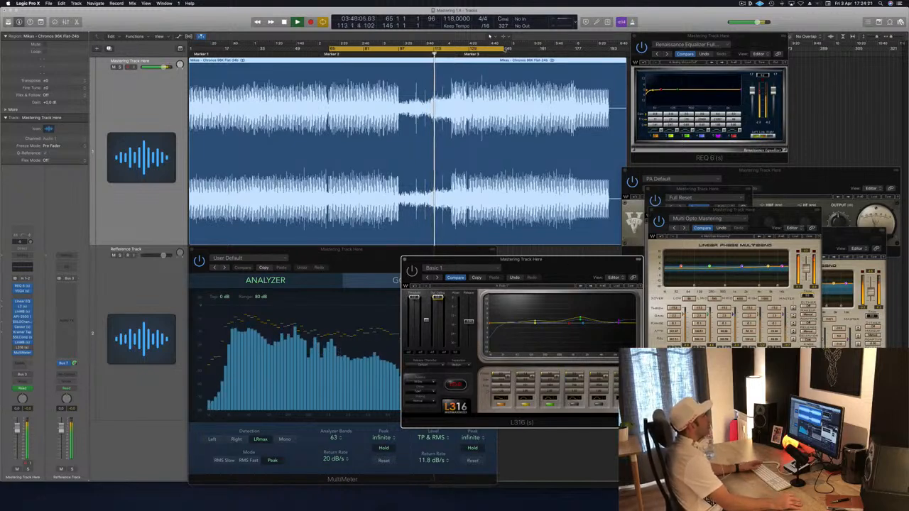
Step: Extend the end of the cycle range to bar 177 and jump playback to the end of the quiet breakdown
left_click_drag(502, 49, 574, 49)
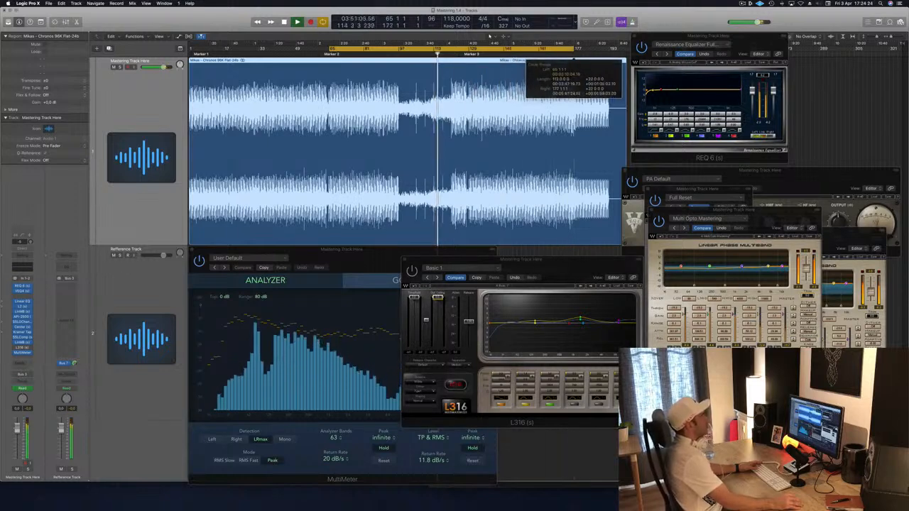
left_click(448, 55)
left_click(453, 55)
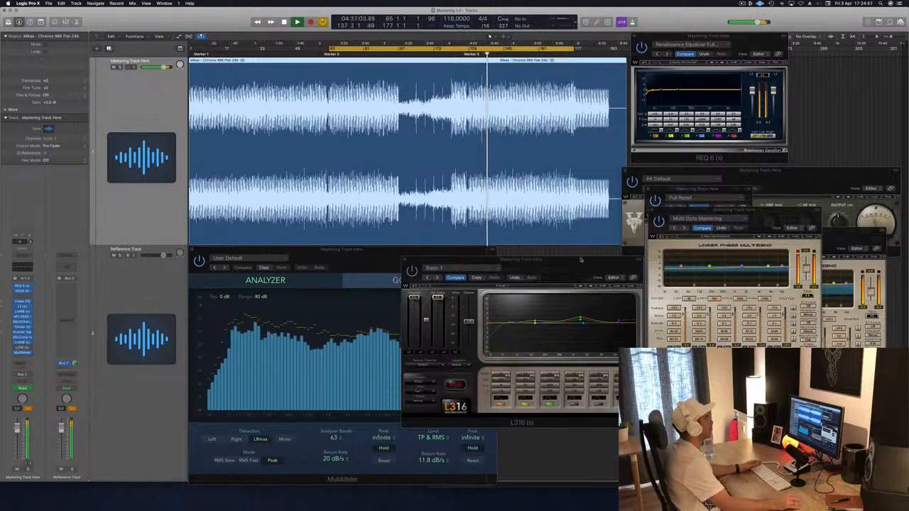
Step: Enable the L316, place its window beside the MultiMeter, and lower its threshold while watching the meters
left_click_drag(497, 271, 508, 223)
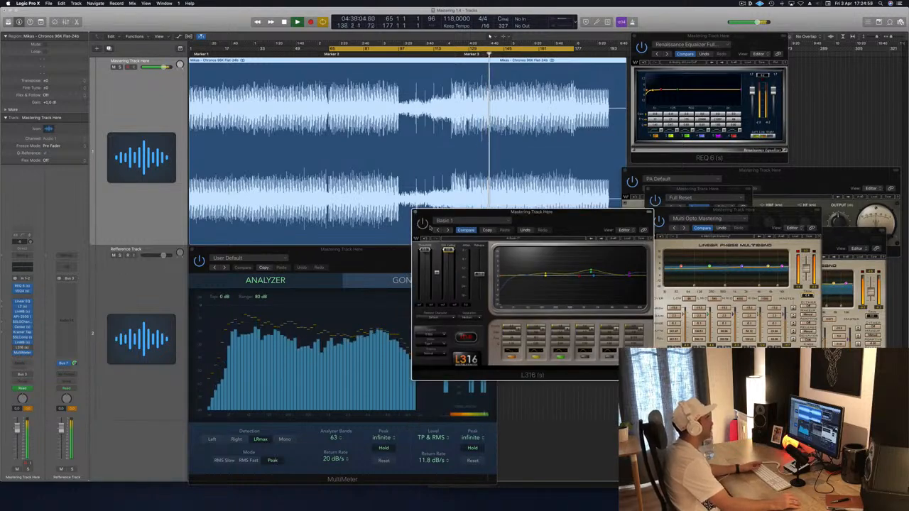
left_click_drag(510, 213, 635, 209)
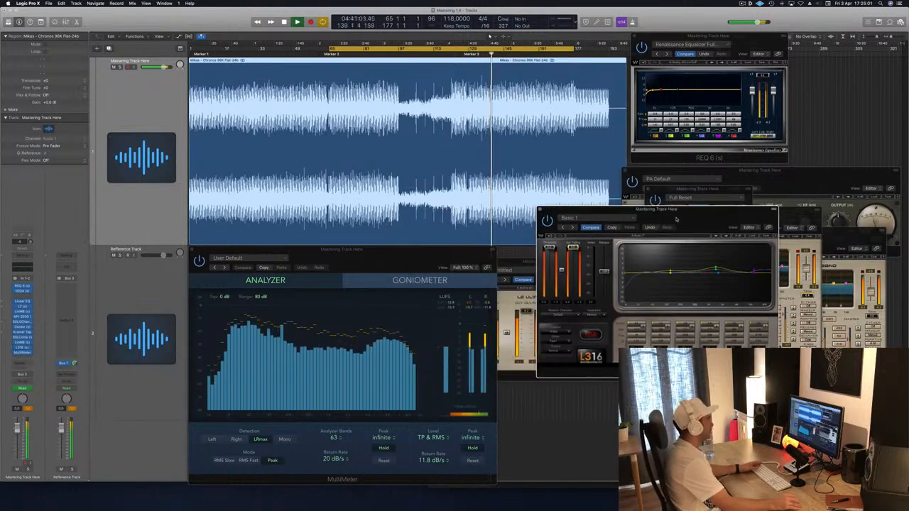
left_click(467, 303)
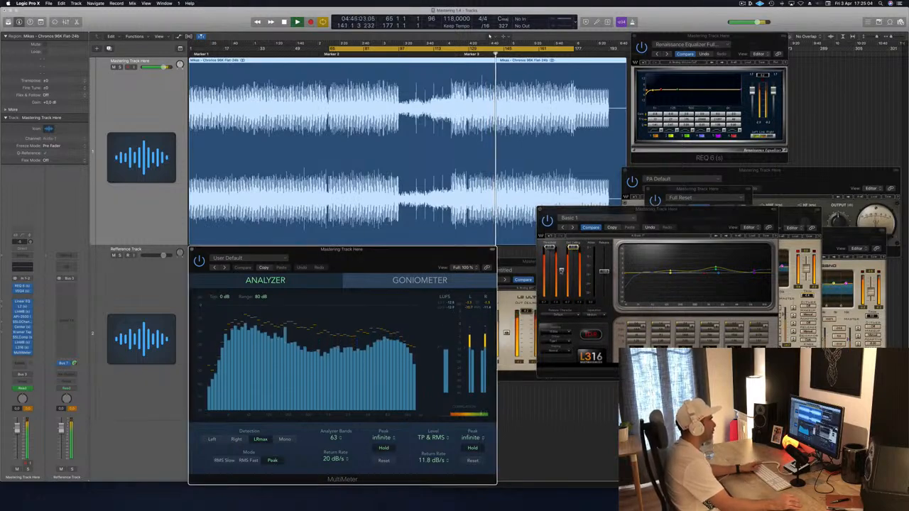
left_click(561, 270)
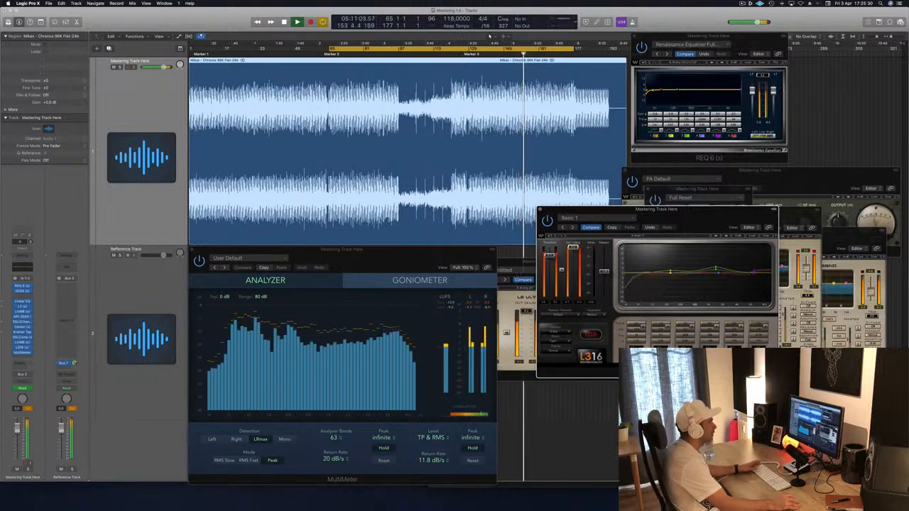
Step: Shift the Multi Opto Mastering LinMB window away from the L316 and reposition the L316 window beside it
left_click_drag(678, 212, 674, 210)
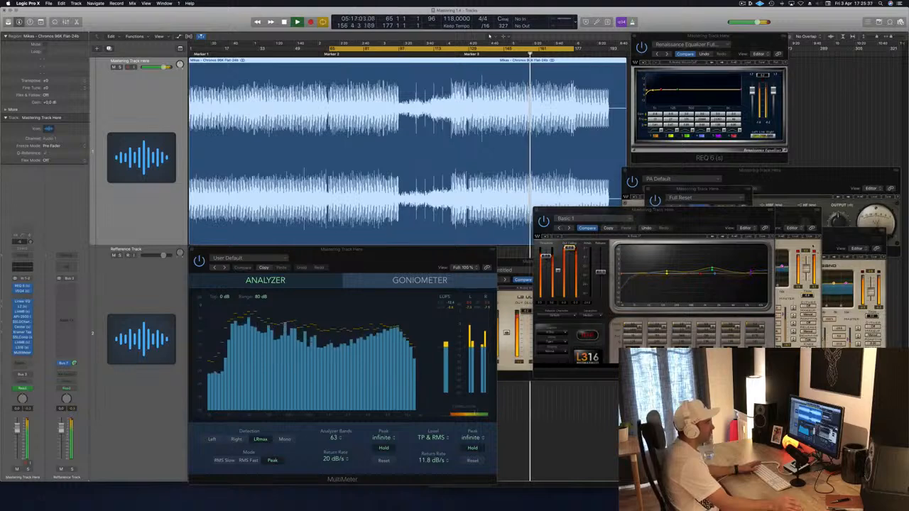
left_click(797, 211)
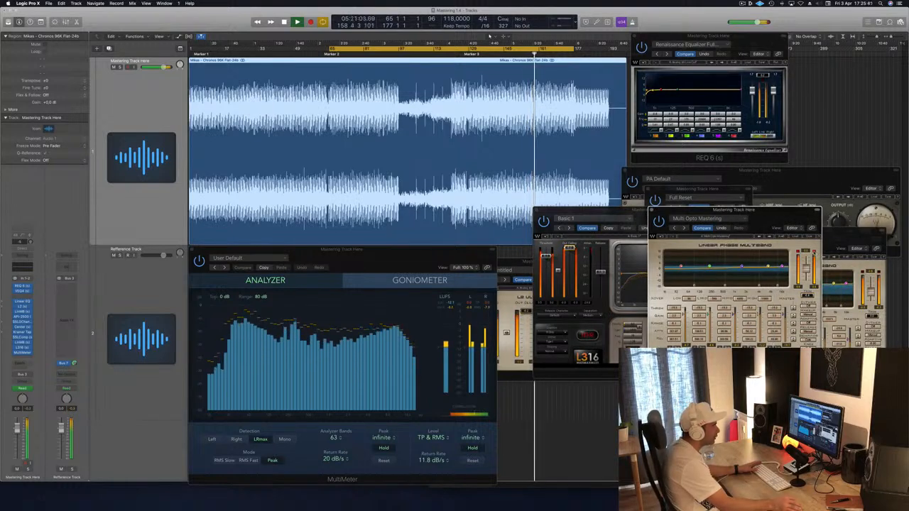
left_click_drag(784, 210, 861, 235)
left_click_drag(694, 216, 713, 244)
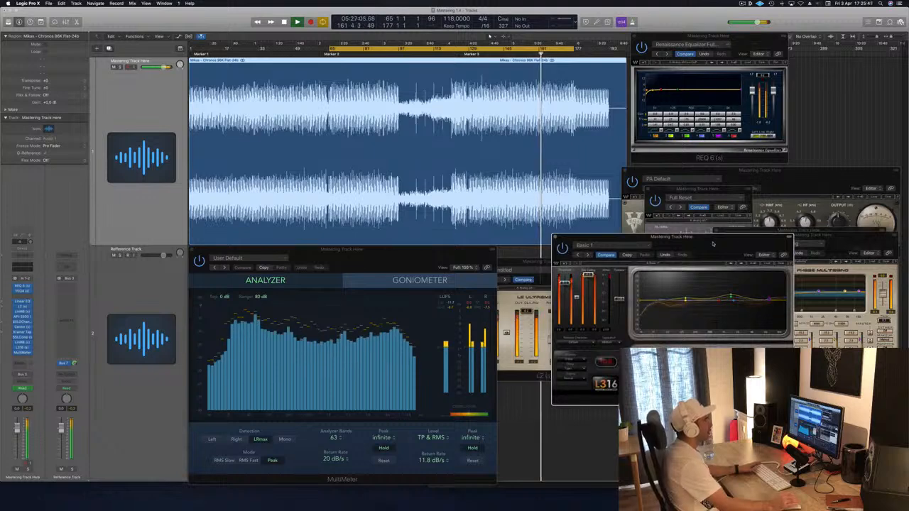
Step: Replay the loop from the start of the cycle range and shift the L316 window aside to check the L2 and MultiMeter levels
key("space")
key("space")
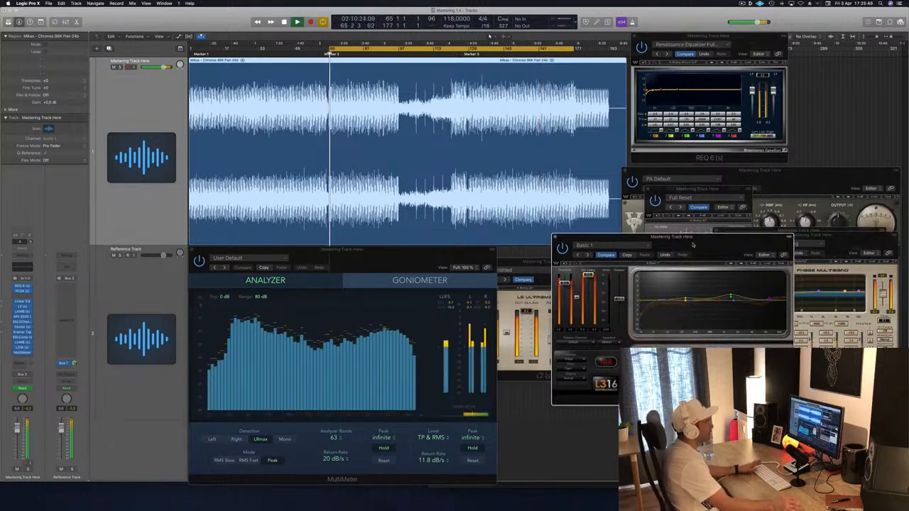
left_click_drag(713, 244, 691, 244)
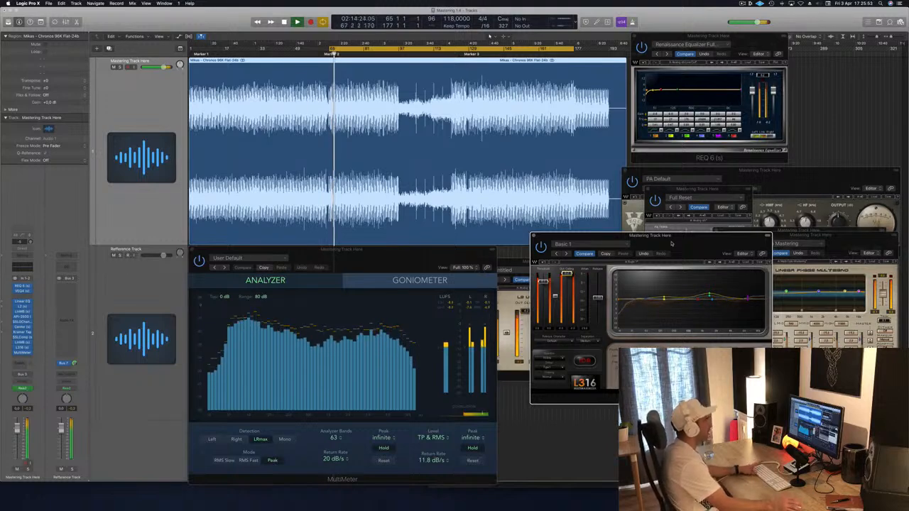
left_click_drag(671, 243, 713, 257)
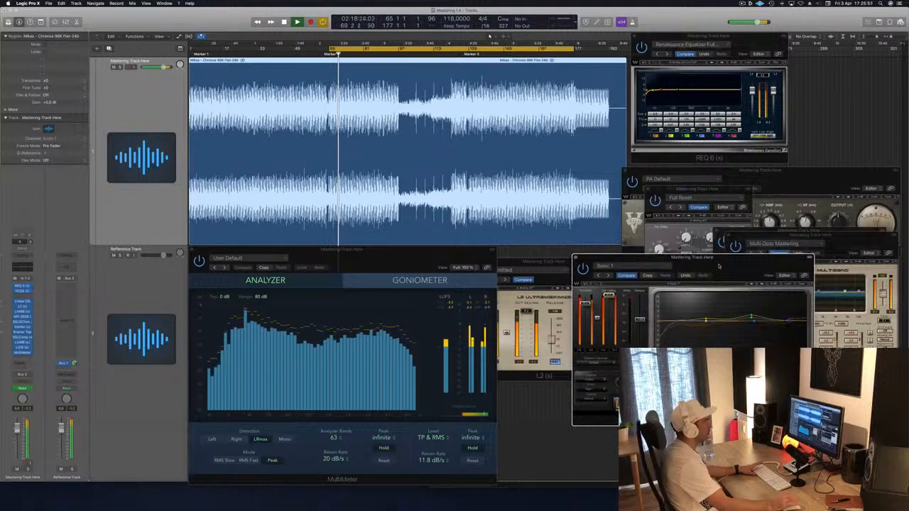
left_click_drag(719, 266, 714, 257)
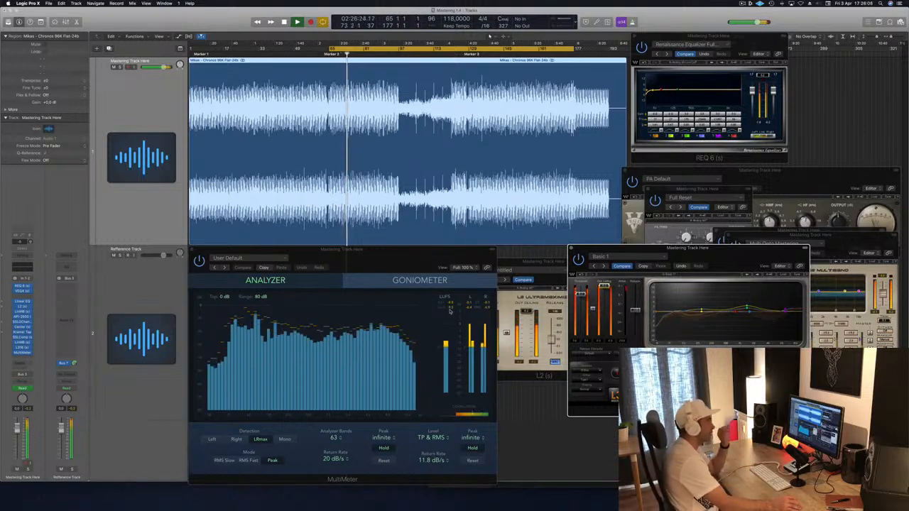
left_click_drag(708, 258, 703, 259)
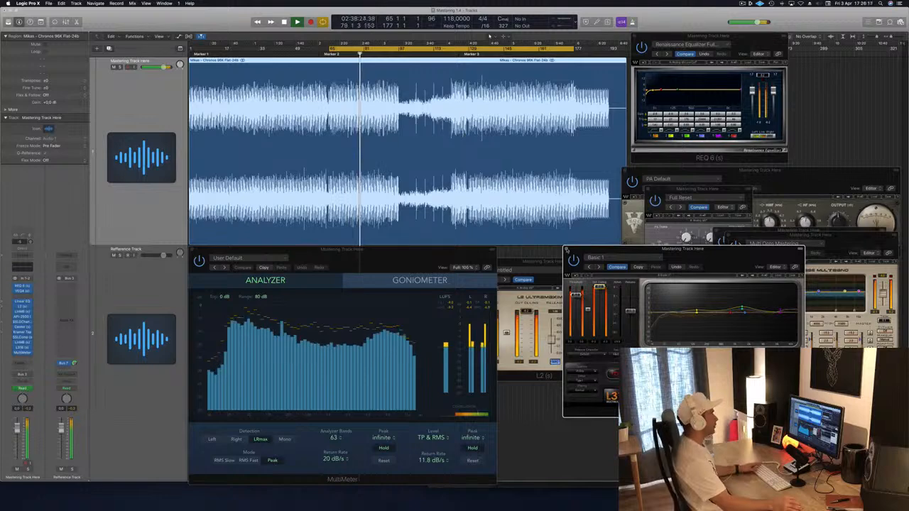
Step: Close the L316 window and move the MultiMeter window over the L2
left_click(566, 250)
left_click_drag(456, 253, 706, 233)
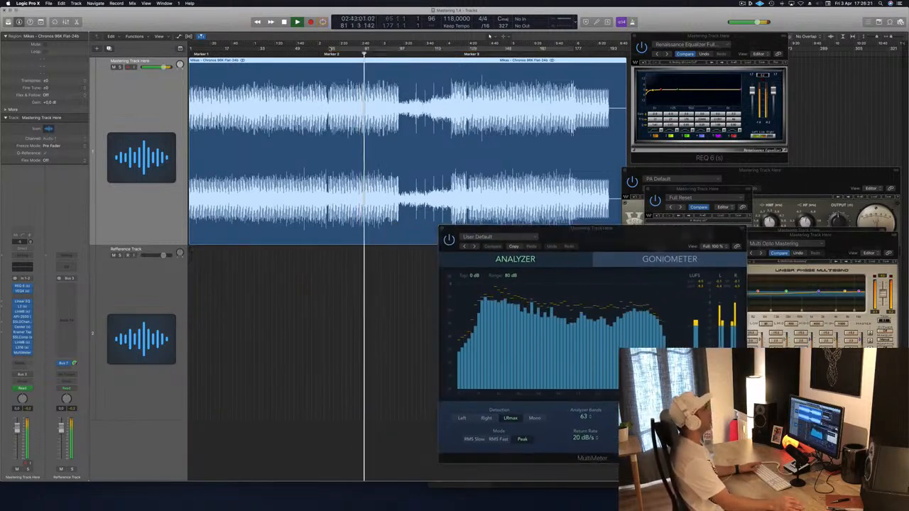
Step: Extend the cycle range over the whole track, from bar 1 to bar 197
left_click(330, 49)
left_click_drag(330, 49, 168, 60)
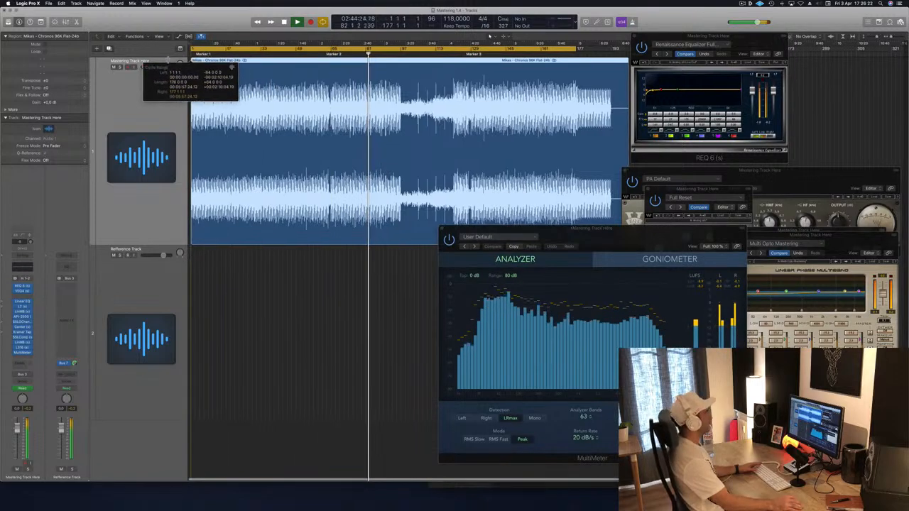
left_click_drag(575, 50, 619, 52)
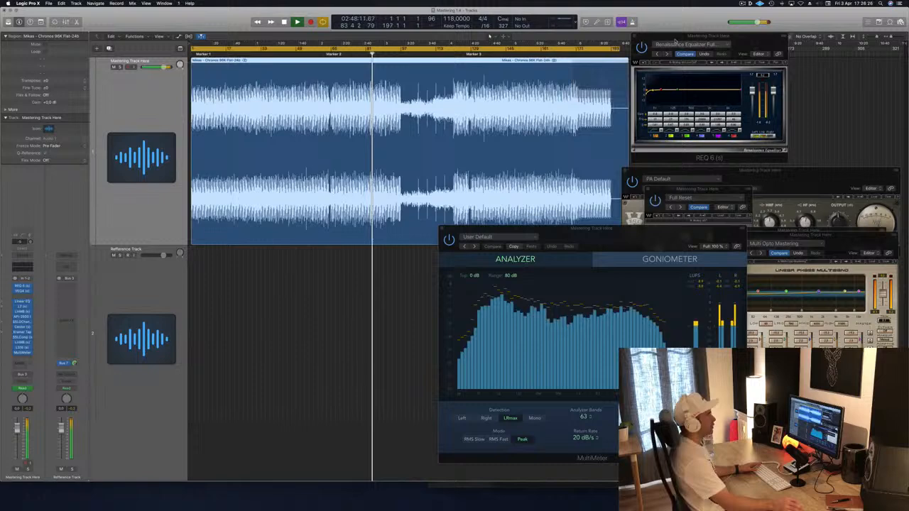
left_click(724, 36)
left_click(744, 3)
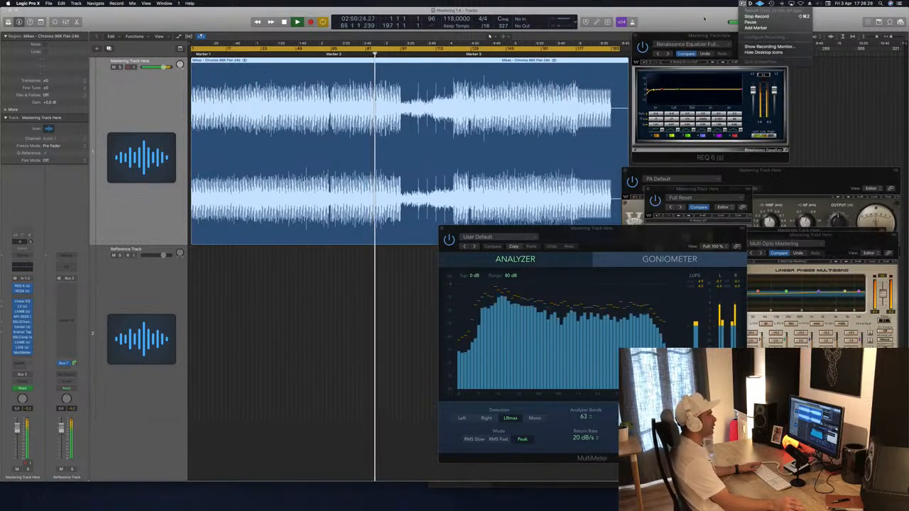
left_click(704, 18)
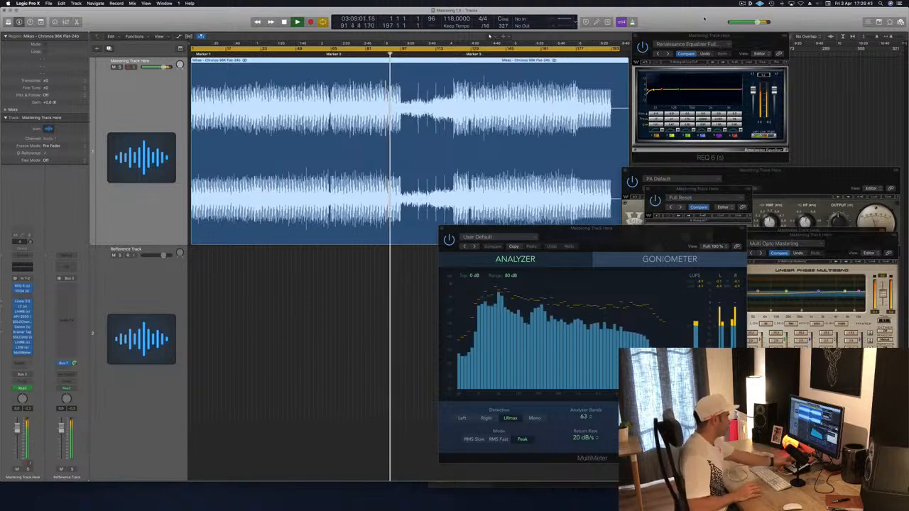
Step: Restart playback from the beginning of the track and move the MultiMeter window clear of the L2
key("Return")
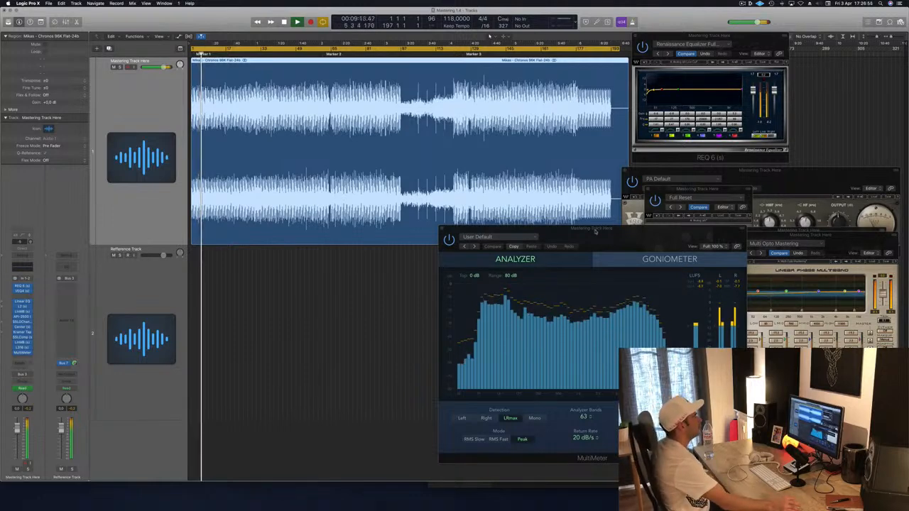
left_click_drag(607, 233, 336, 253)
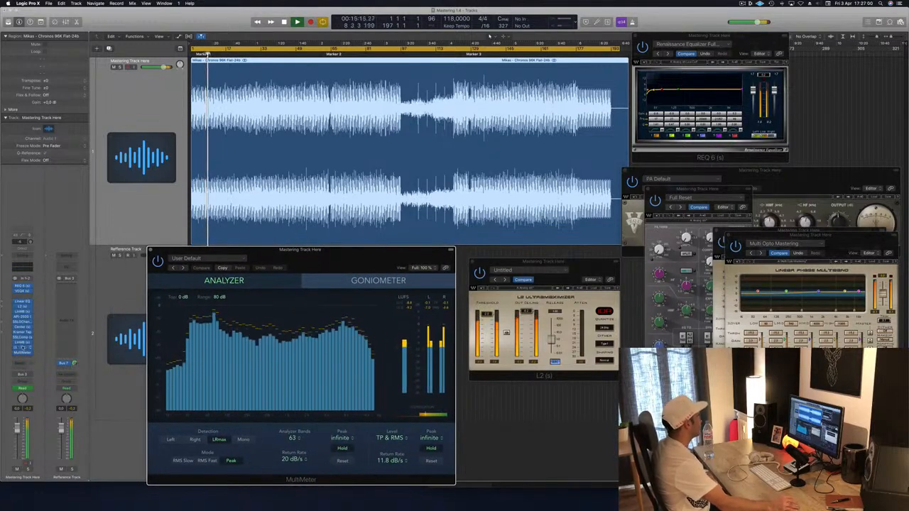
Step: Reopen the L316 from the mastering track's plug-in chain to watch its limiting during playback
left_click(22, 344)
left_click(22, 344)
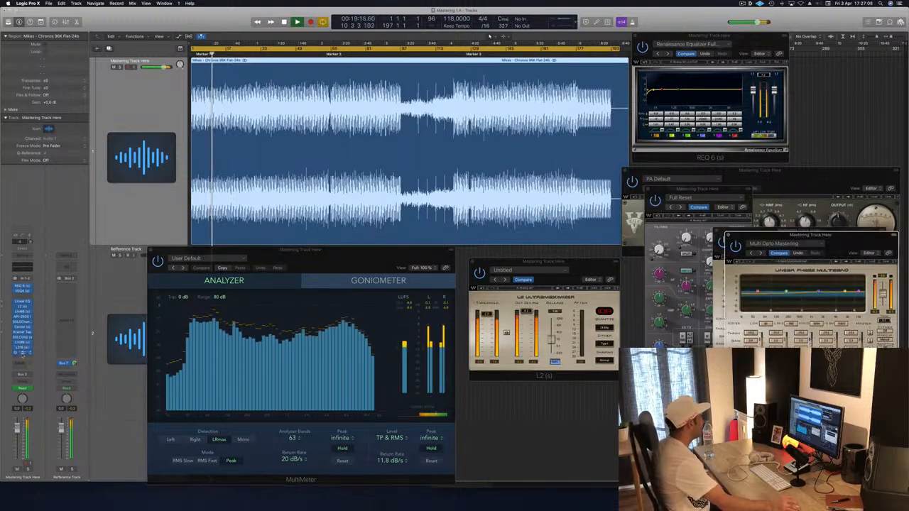
left_click(22, 346)
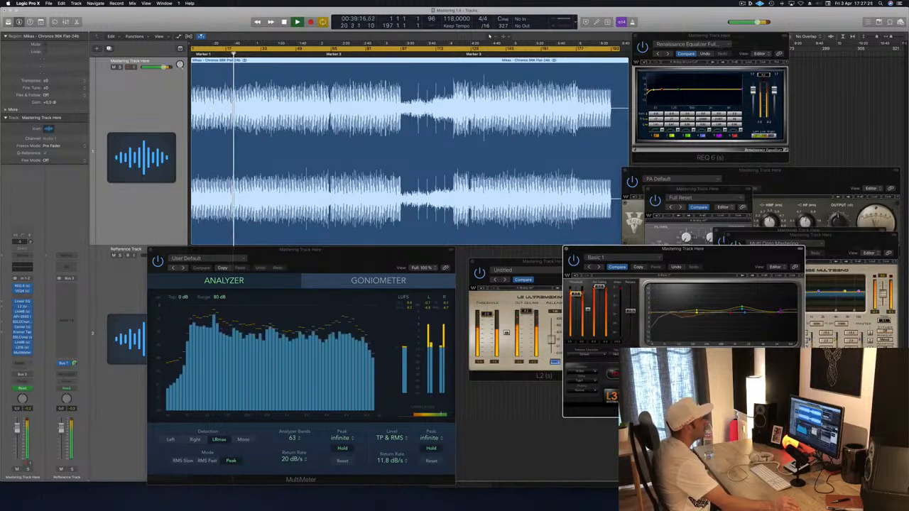
Step: Bring the SSLGChannel window out beside the MultiMeter and shift the L316 and Multi Opto Mastering LinMB windows slightly
left_click_drag(727, 253, 715, 248)
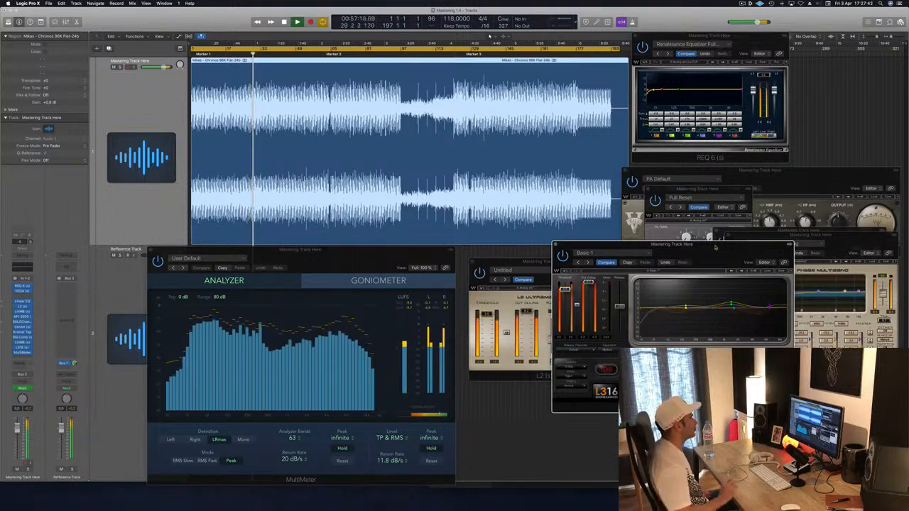
left_click_drag(709, 189, 657, 190)
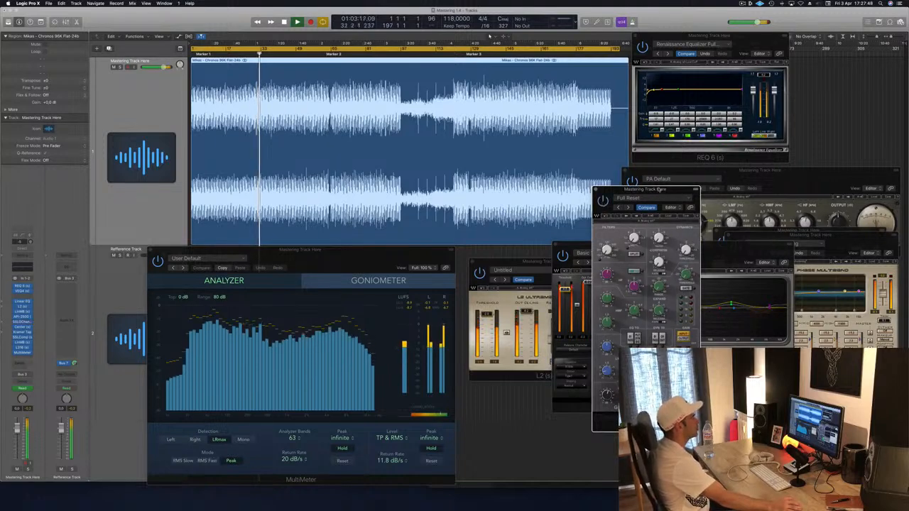
left_click_drag(659, 190, 743, 182)
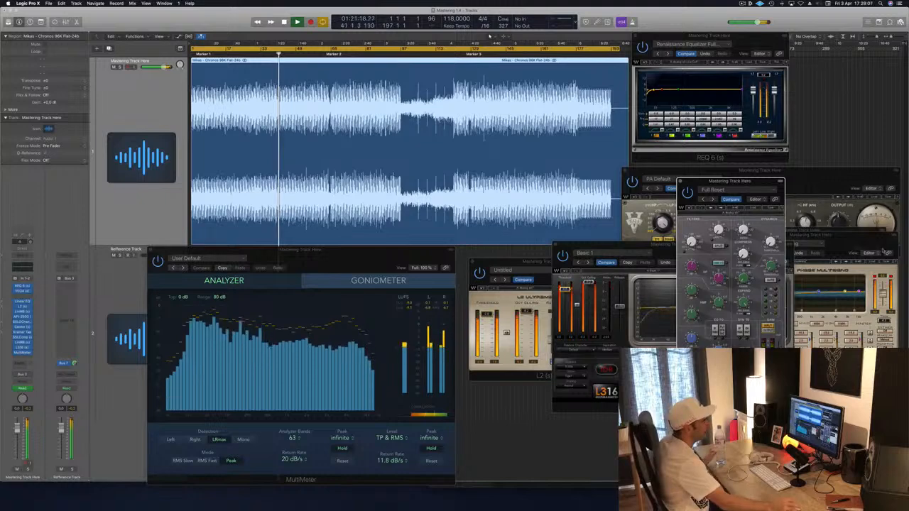
left_click(853, 244)
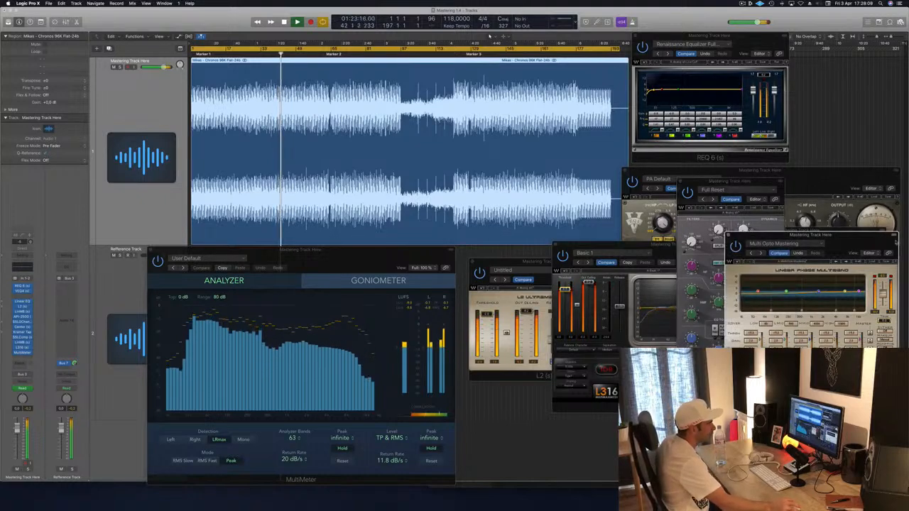
mouse_move(866, 248)
left_mouse_down()
mouse_move(851, 297)
mouse_move(850, 261)
mouse_move(862, 256)
left_mouse_up()
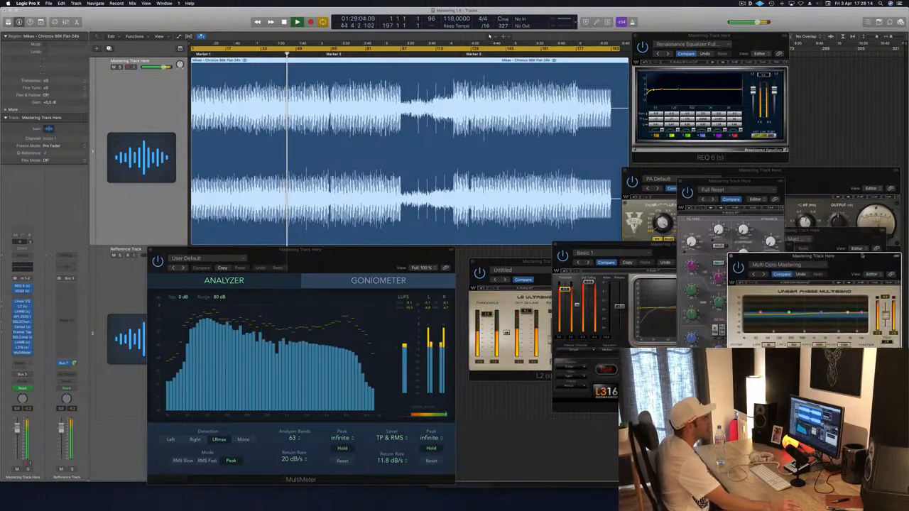
left_click_drag(749, 181, 584, 246)
Step: Move the VEQ4 up over the REQ 6, the Adaptive Multi Electro LinMB over the VEQ4, and the L316 over the Multi Opto LinMB
left_click(774, 172)
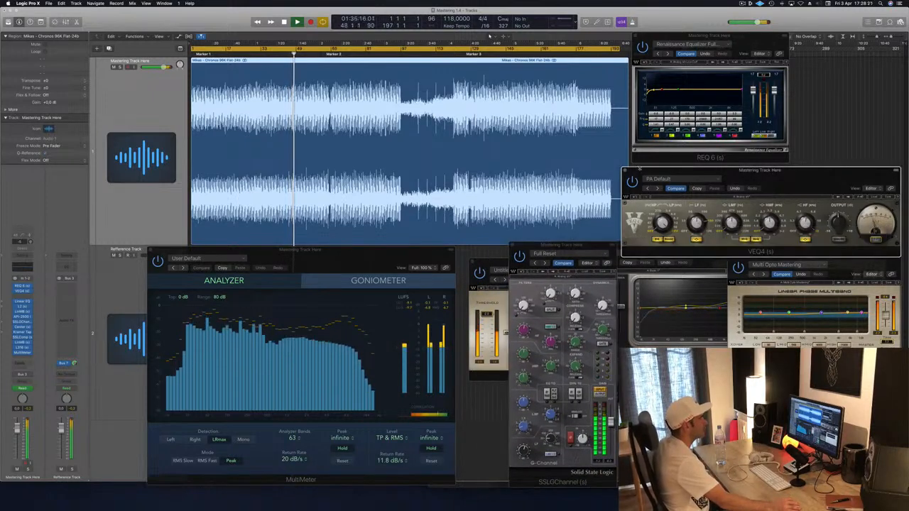
left_click_drag(774, 171, 781, 119)
left_click_drag(693, 250, 627, 252)
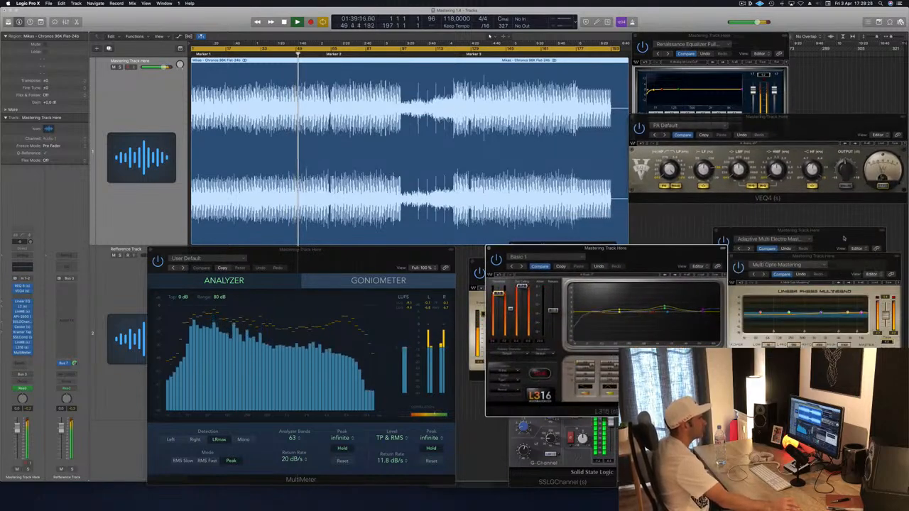
left_click_drag(844, 239, 856, 114)
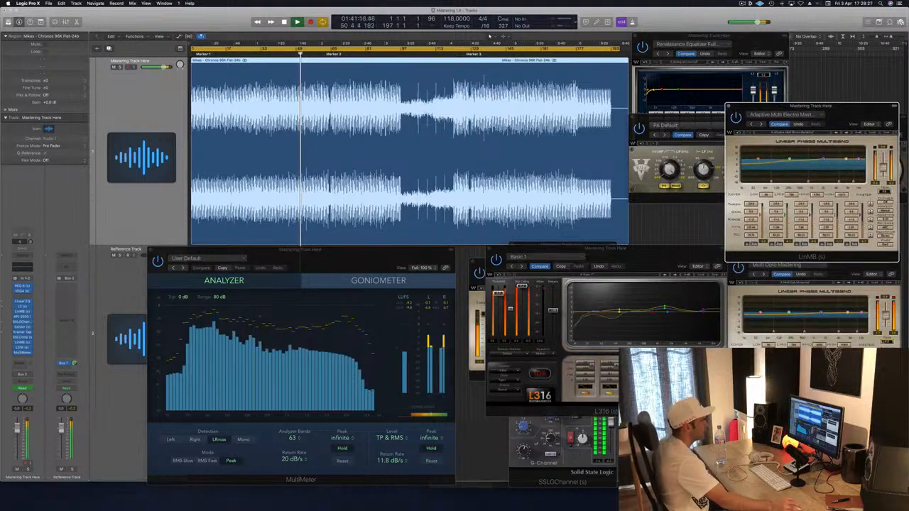
left_click_drag(851, 265, 799, 289)
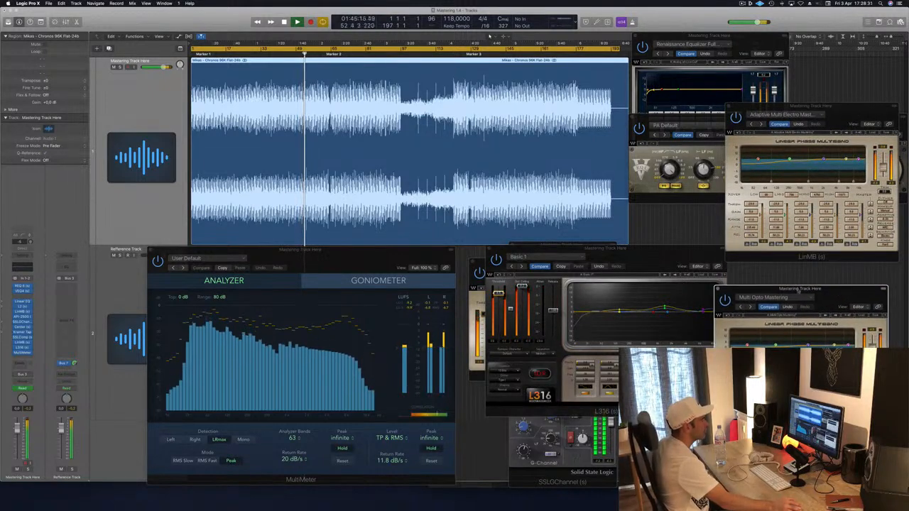
left_click_drag(638, 257, 866, 263)
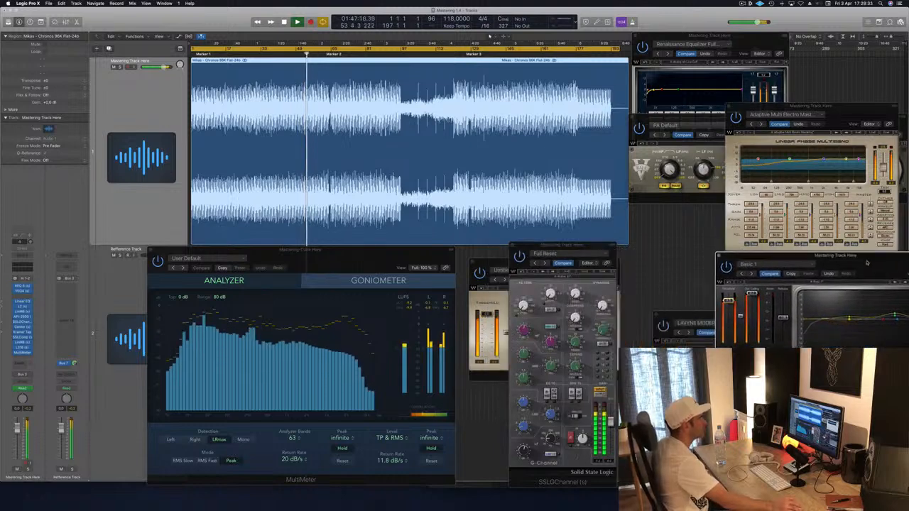
Step: Uncover the API 2500 compressor window and place it between the SSLGChannel and the L316
left_click_drag(699, 319, 684, 217)
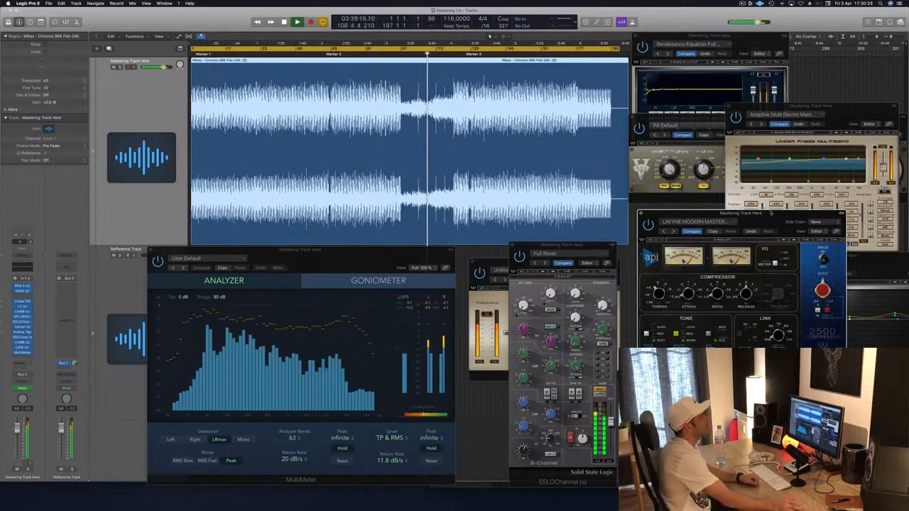
left_click_drag(773, 216, 780, 210)
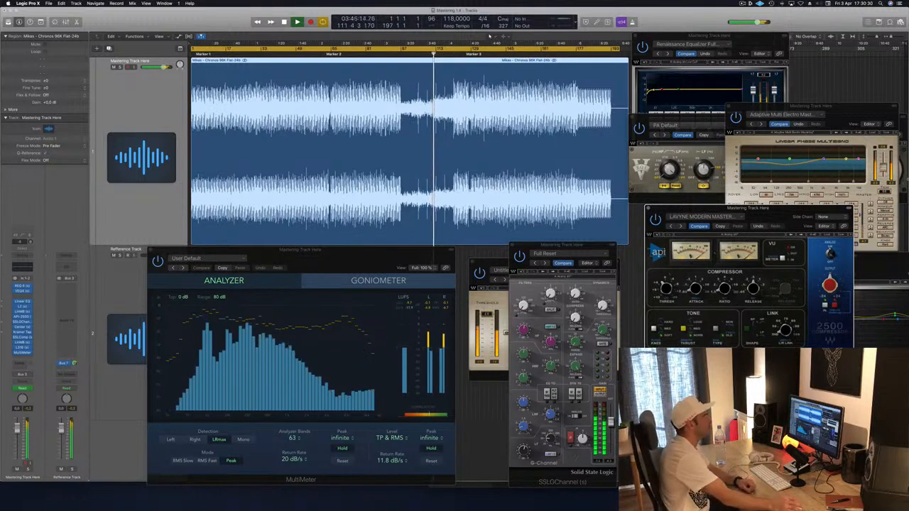
left_click_drag(746, 209, 696, 271)
Step: Bring the L2 window in front of the SSLGChannel and the REQ 6 window in front of the VEQ4
left_click_drag(495, 265, 495, 260)
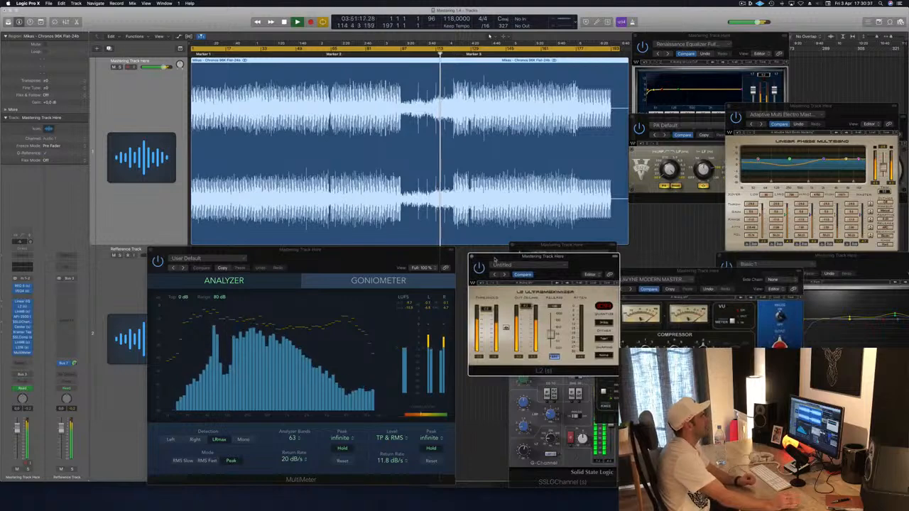
left_click_drag(495, 260, 484, 256)
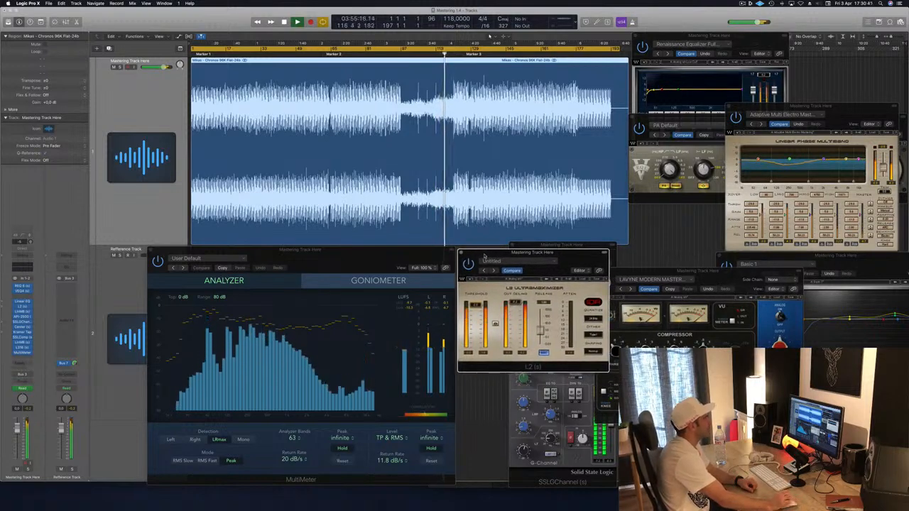
left_click_drag(484, 256, 487, 256)
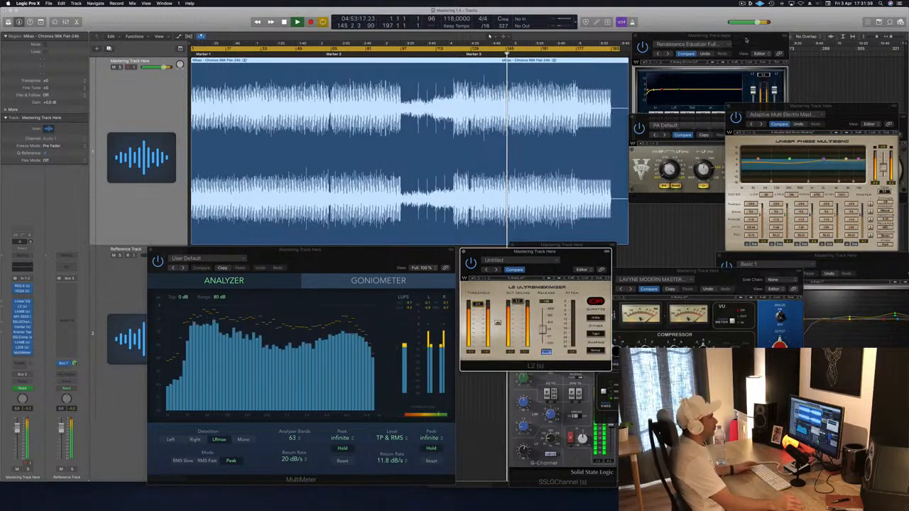
left_click_drag(746, 38, 750, 56)
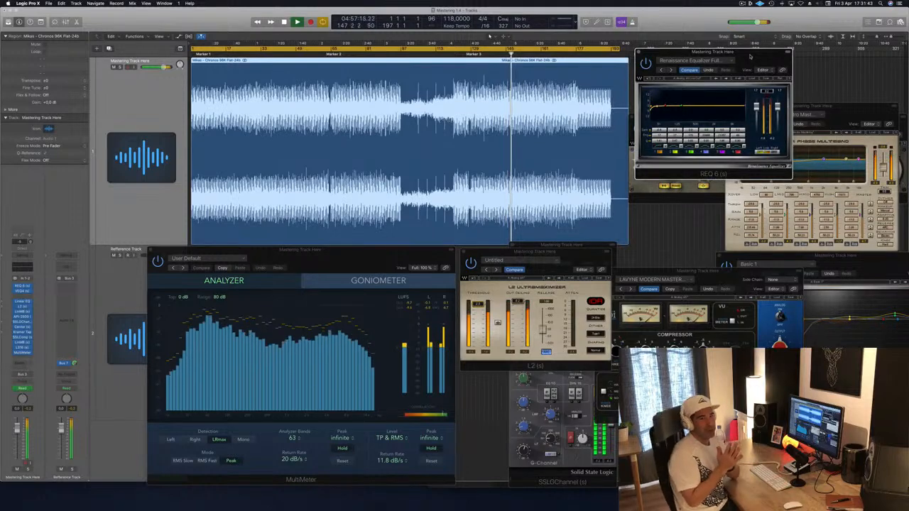